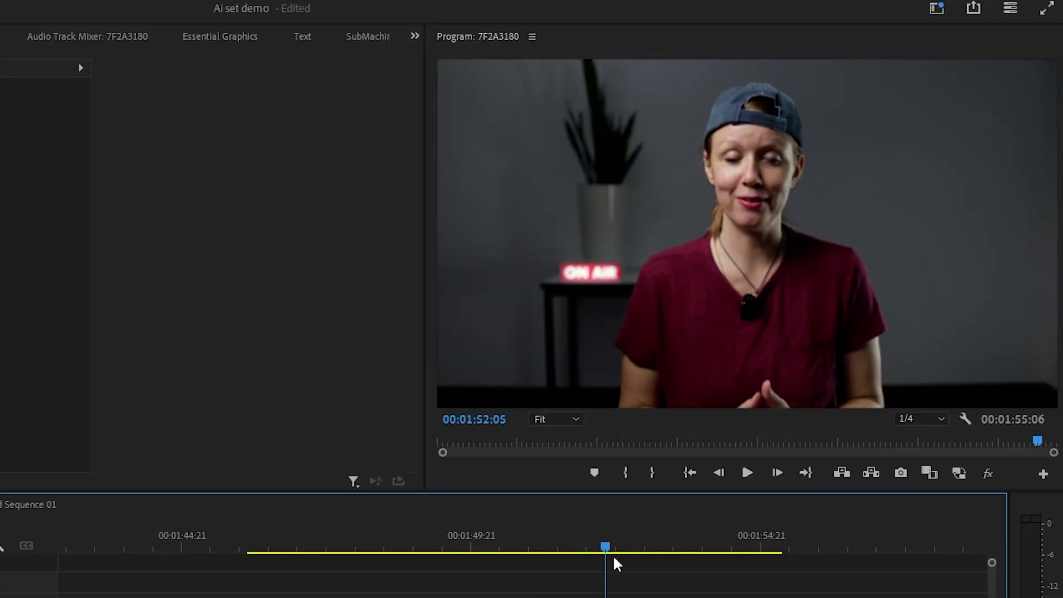
Scrub the presenter clip's playhead in the 7F2A3180 sequence to frame 00:01:51:15
left_click_drag(613, 557, 749, 556)
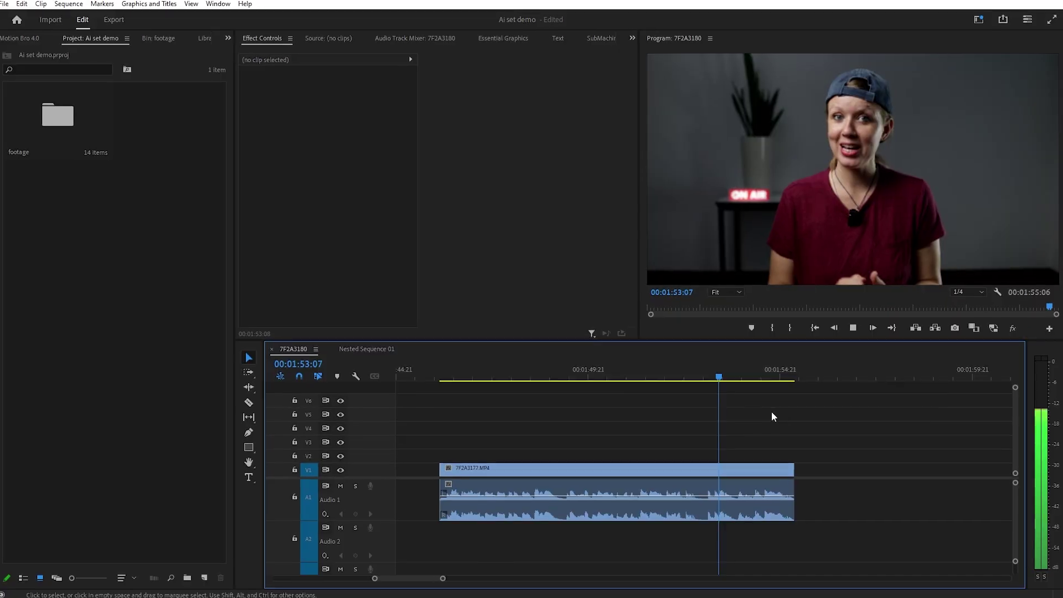
left_click(507, 395)
left_click_drag(581, 421, 703, 423)
left_click_drag(665, 460, 584, 510)
left_click_drag(547, 540, 538, 548)
Export the Program monitor frame at 00:01:51:15 as a PNG still
key("shift+4")
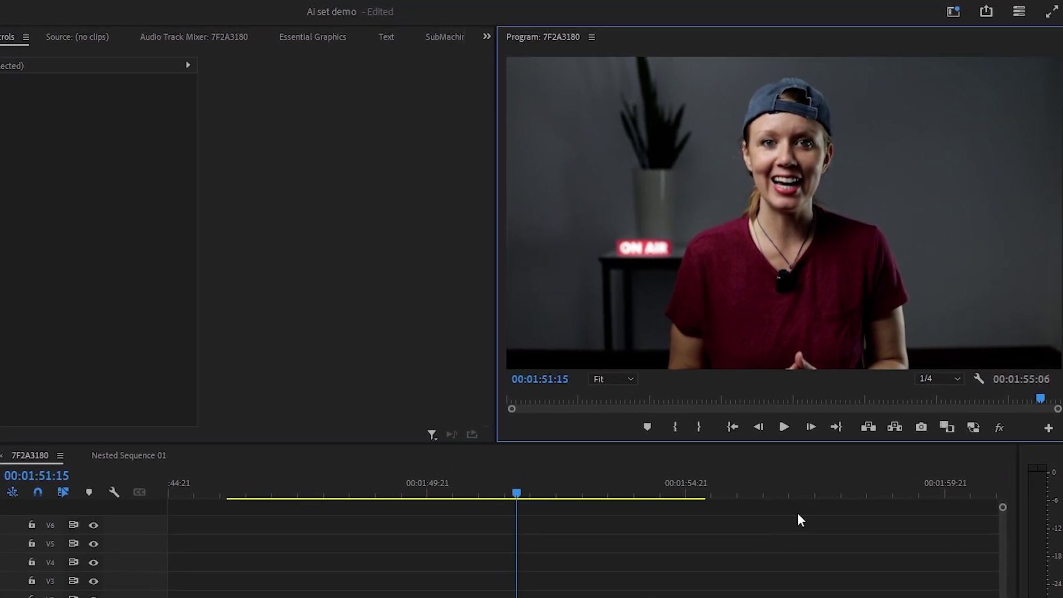
left_click(926, 424)
left_click(343, 363)
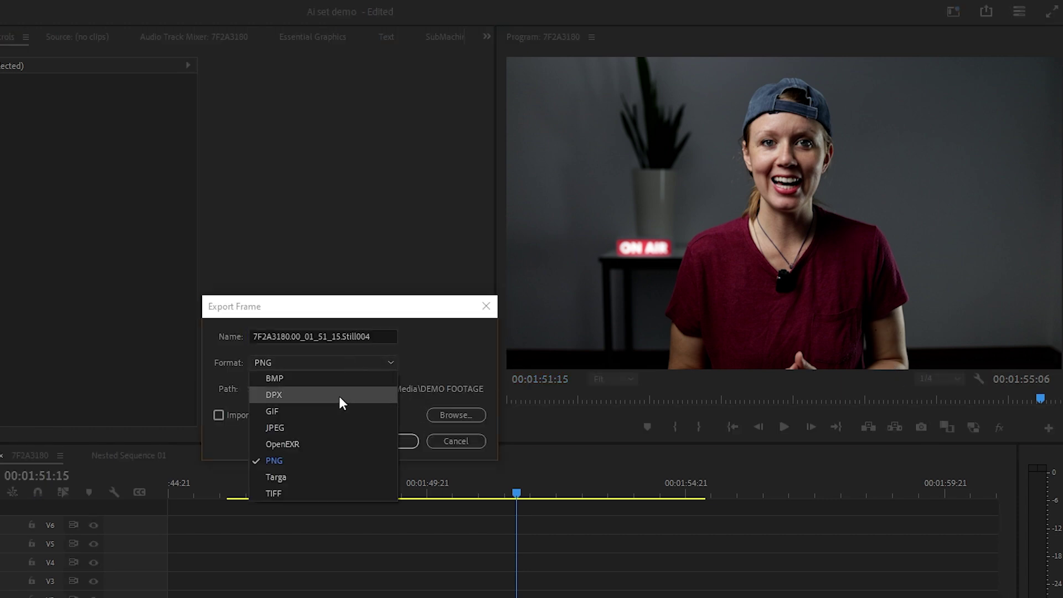
left_click(327, 463)
left_click(385, 441)
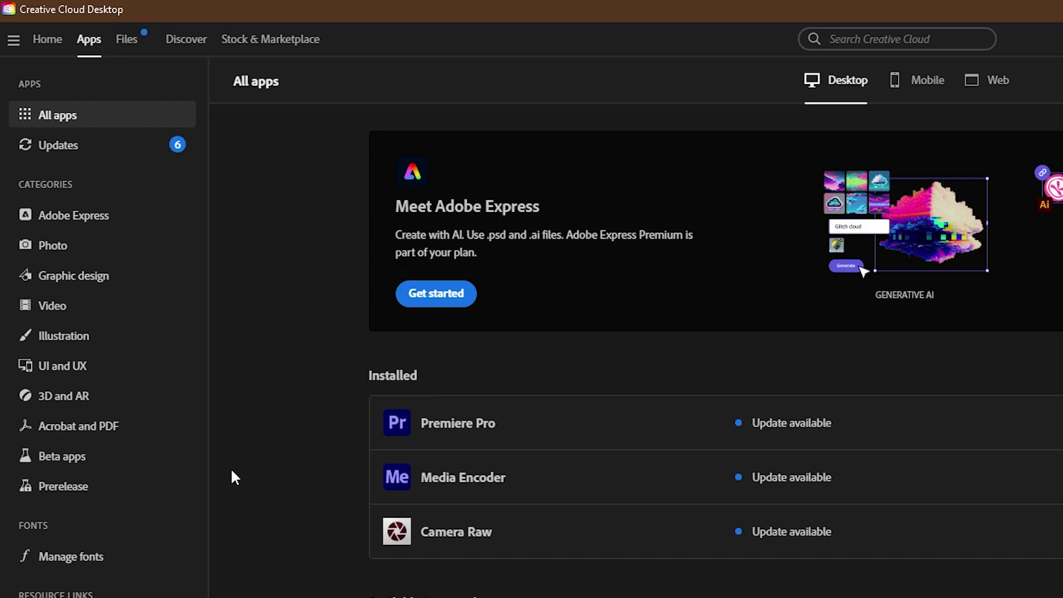
Launch Photoshop (Beta) from the beta apps and view the exported 177.png still
left_click(63, 461)
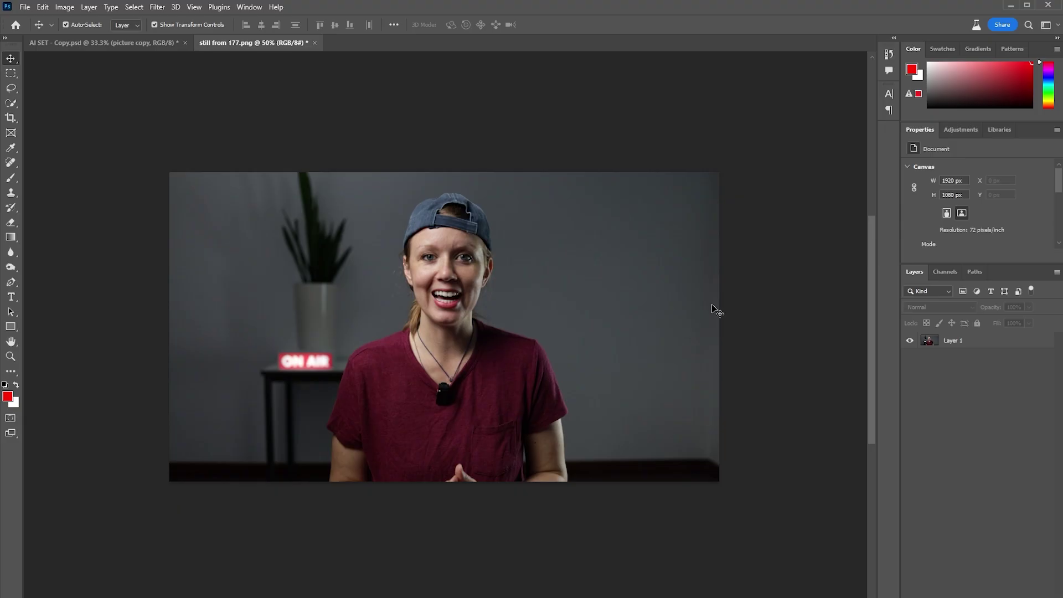
key("ctrl+plus")
key("ctrl+minus")
key("ctrl+minus")
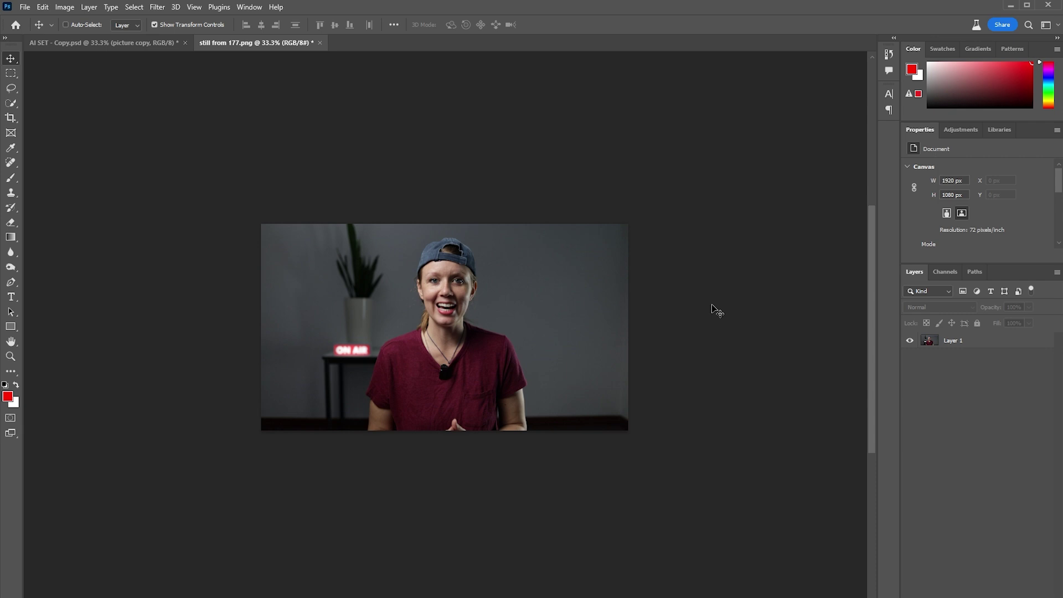
Expand the canvas evenly to 3412x1920, Generative Fill the empty strips, and keep the third variation
key("c")
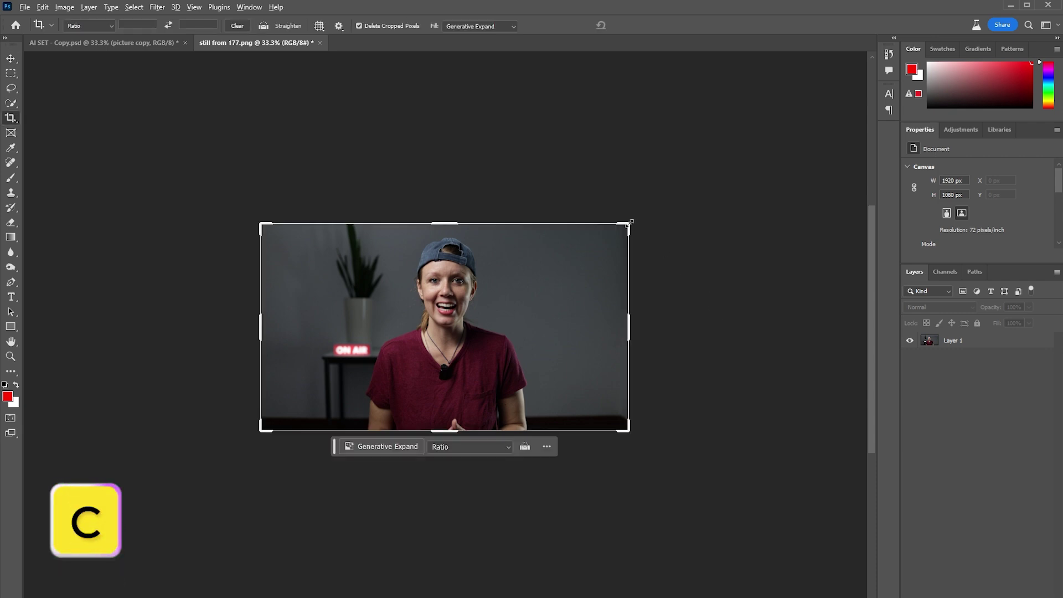
left_click_drag(631, 222, 765, 132)
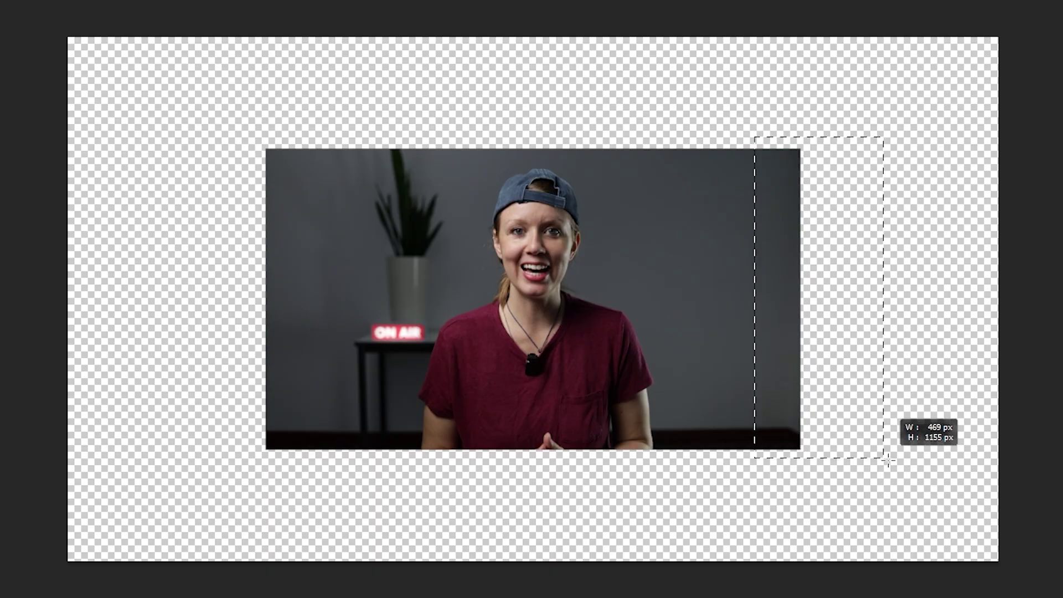
left_click_drag(926, 453, 929, 451)
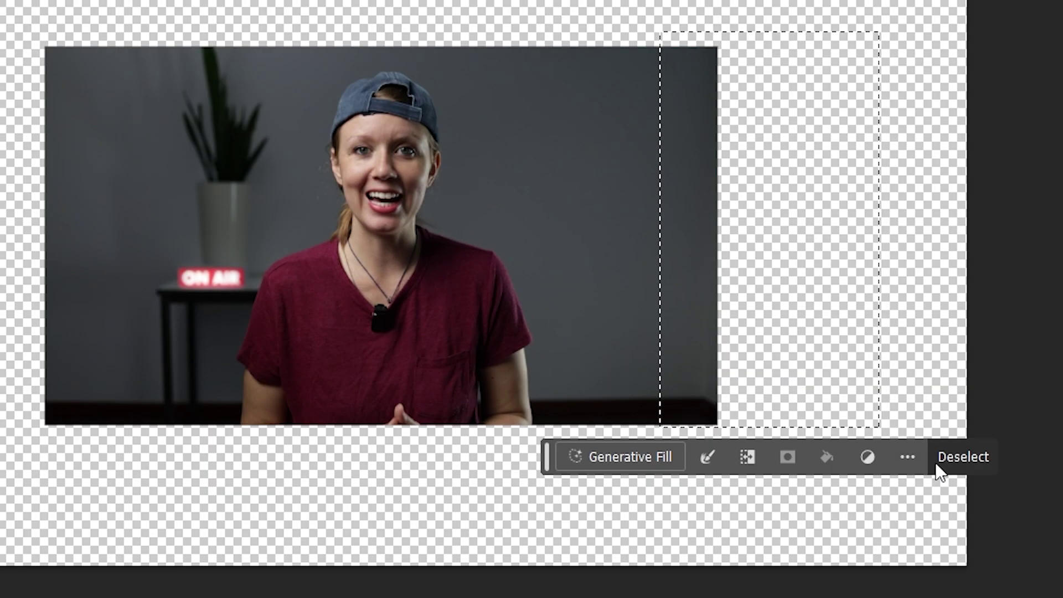
left_click(633, 457)
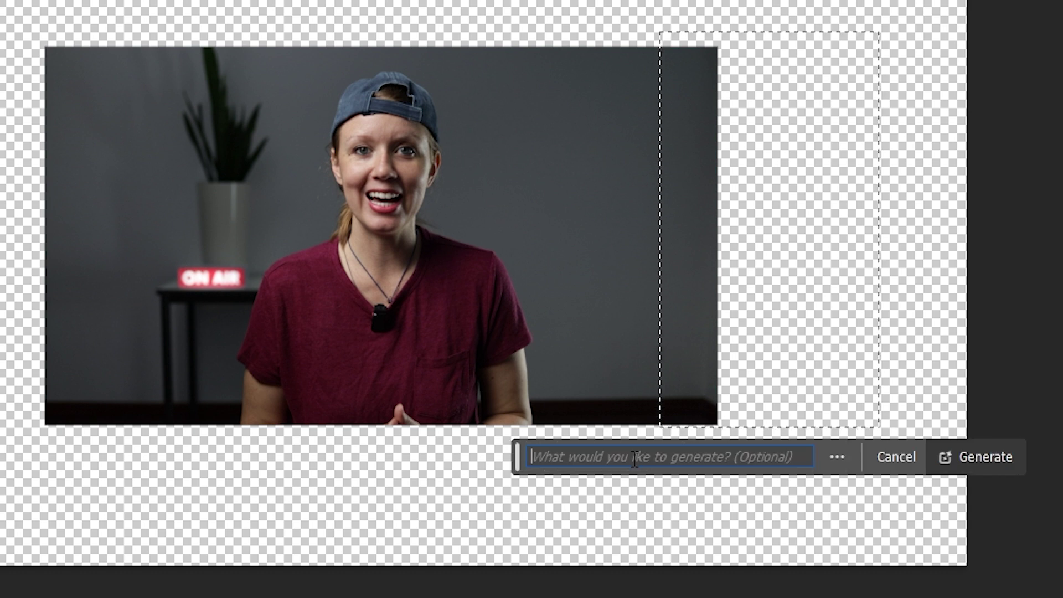
left_click(976, 457)
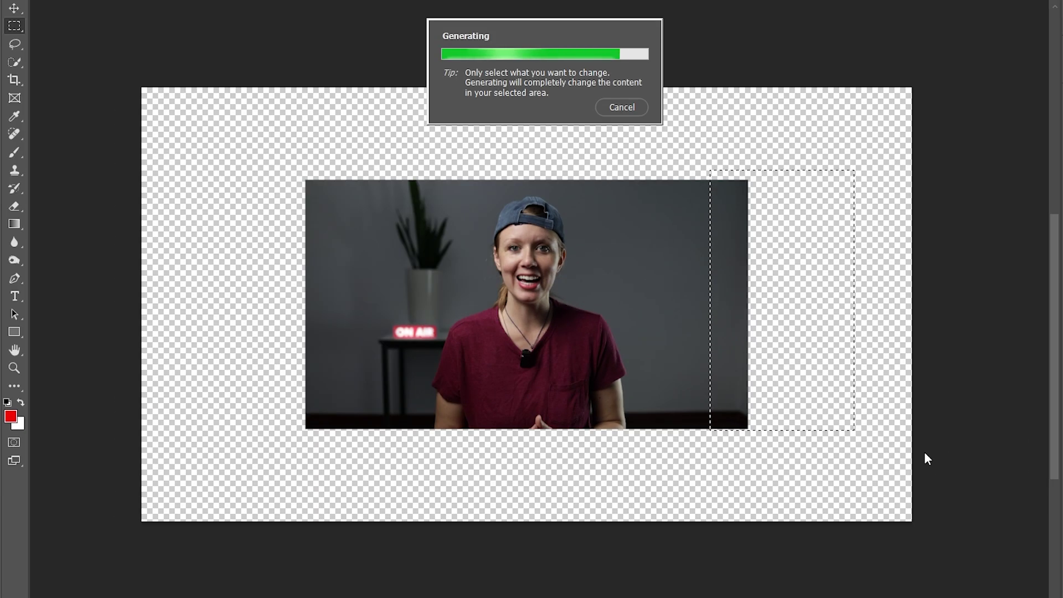
left_click(800, 450)
left_click(799, 450)
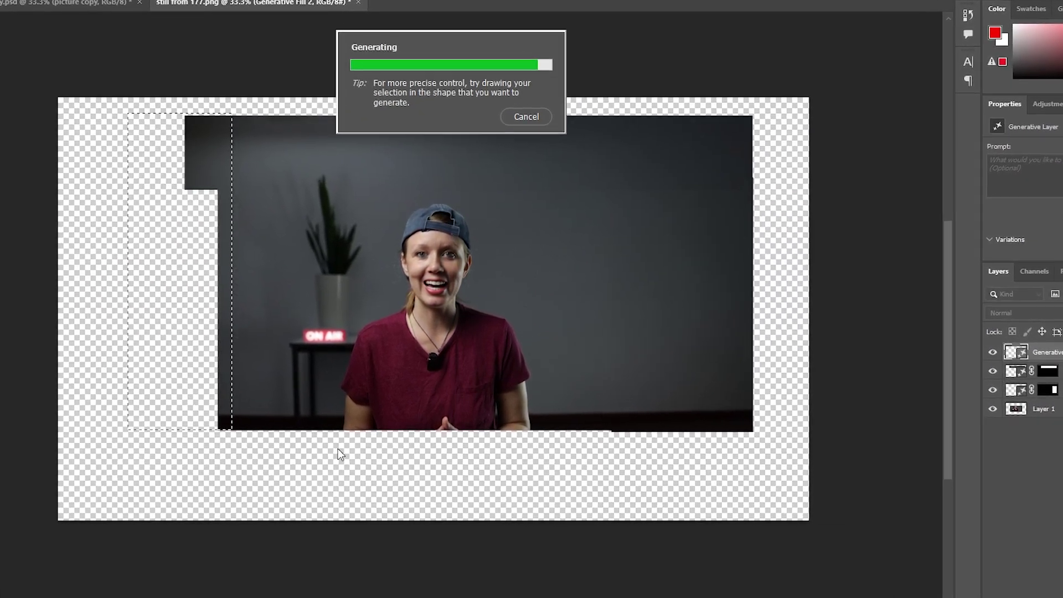
left_click(218, 439)
left_click(217, 439)
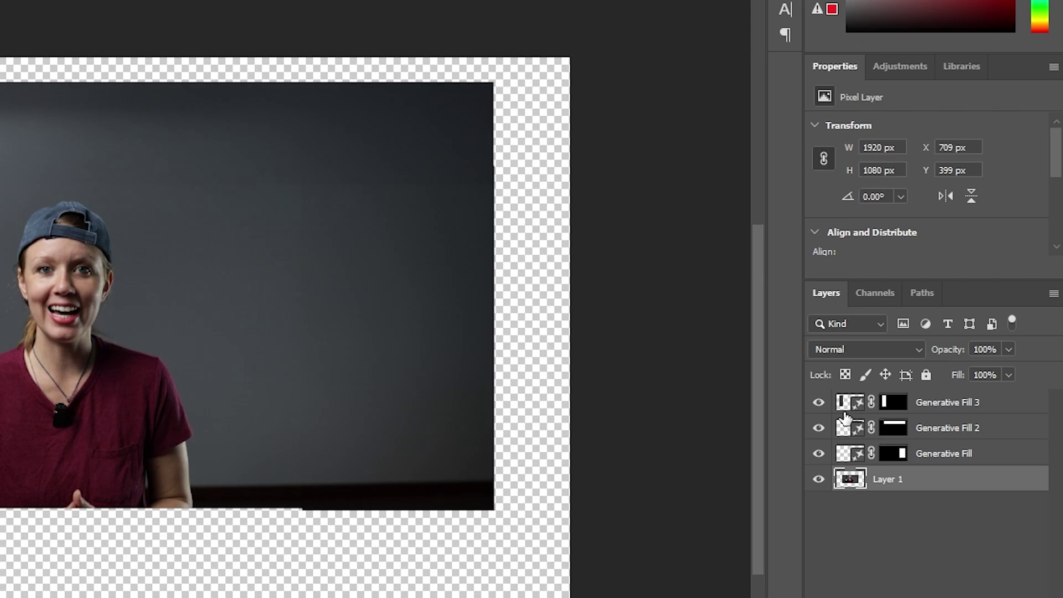
Merge the selected Generative Fill layers and the original still into one layer
right_click(844, 410)
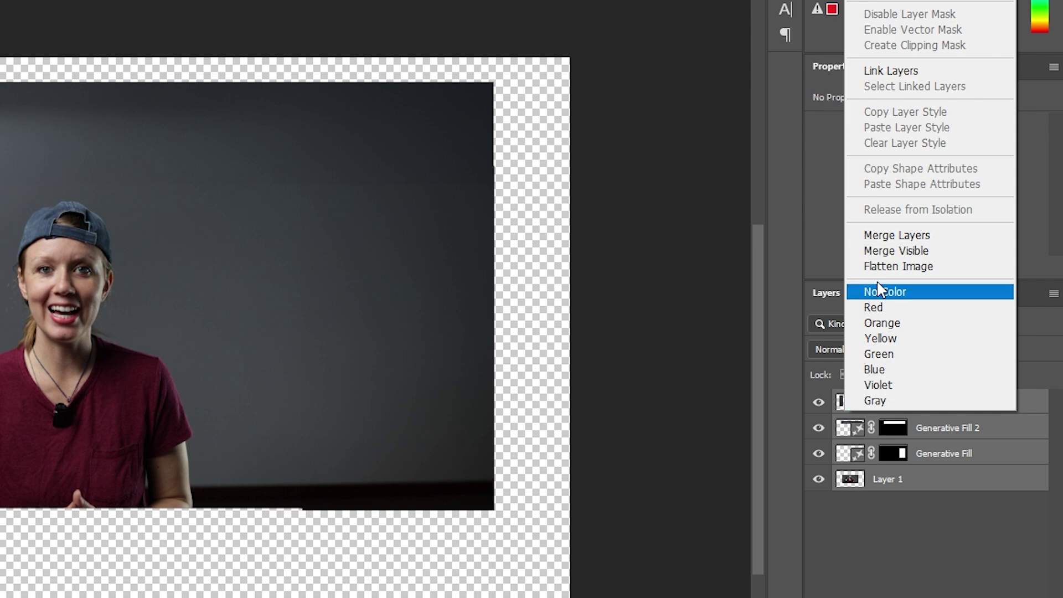
left_click(887, 235)
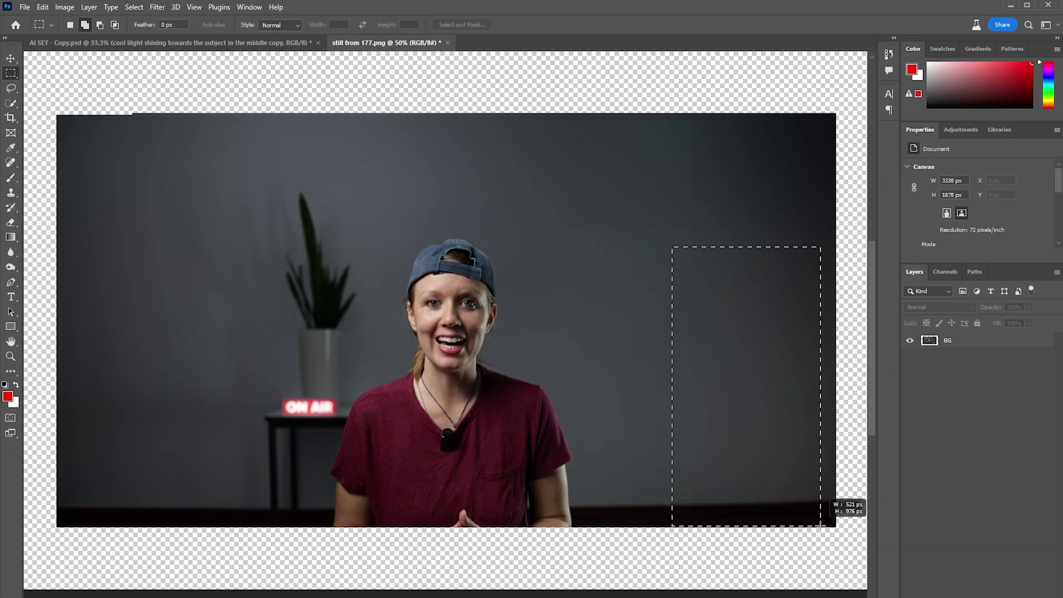
Generative Fill the right-side area with 'studio lighting' and browse the resulting variations
left_click_drag(822, 525, 822, 525)
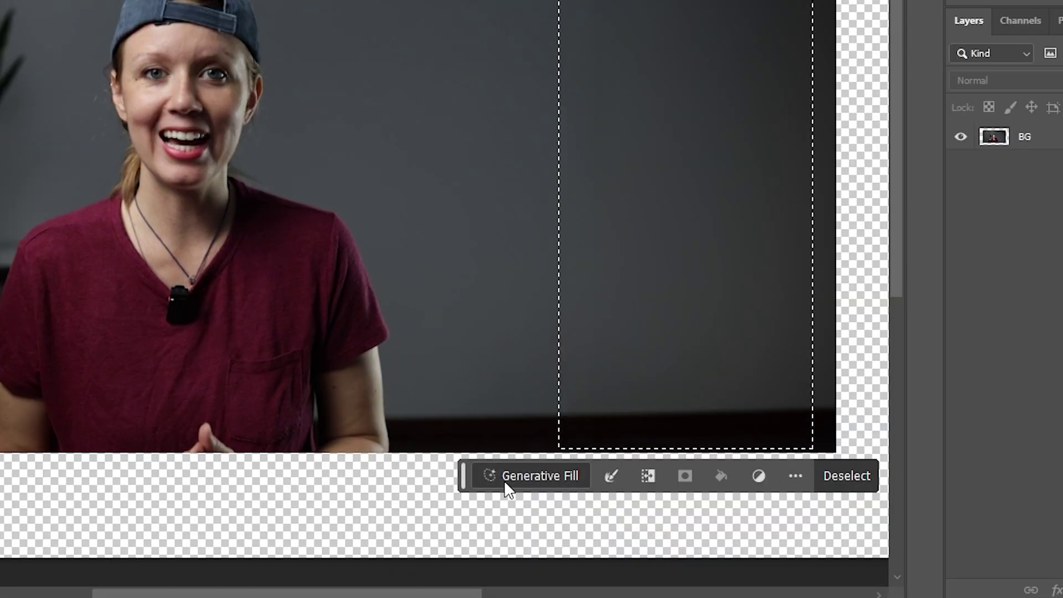
left_click(640, 544)
type("studio ")
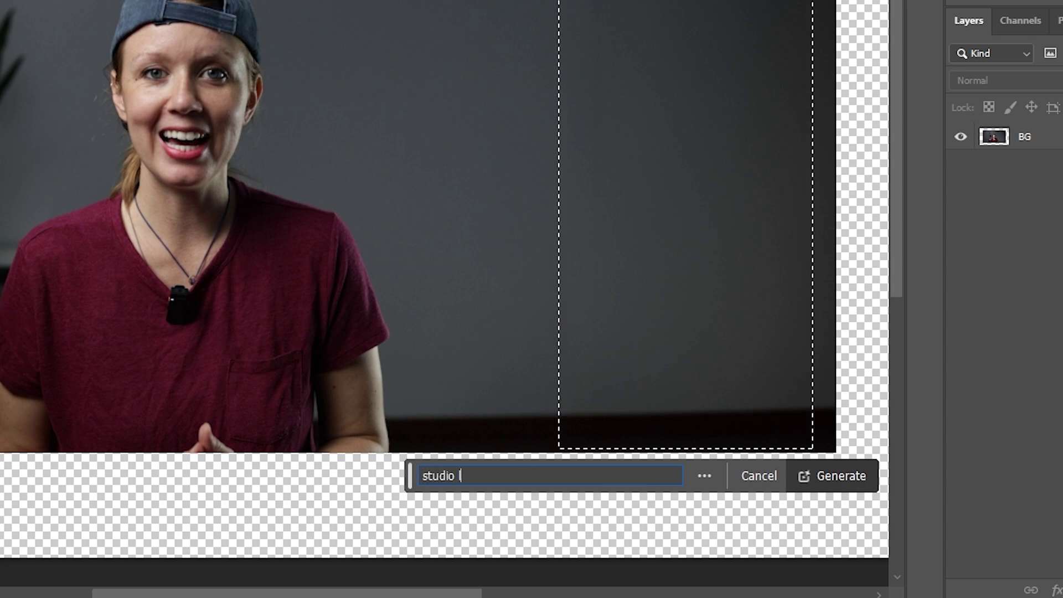
type("lighting")
key("Return")
left_click(698, 579)
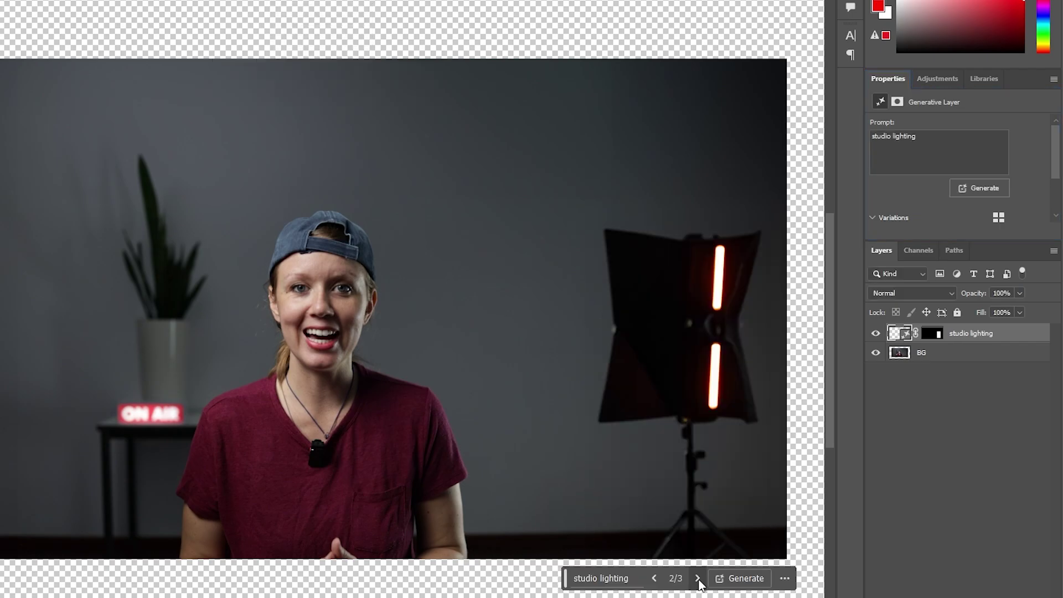
left_click(698, 579)
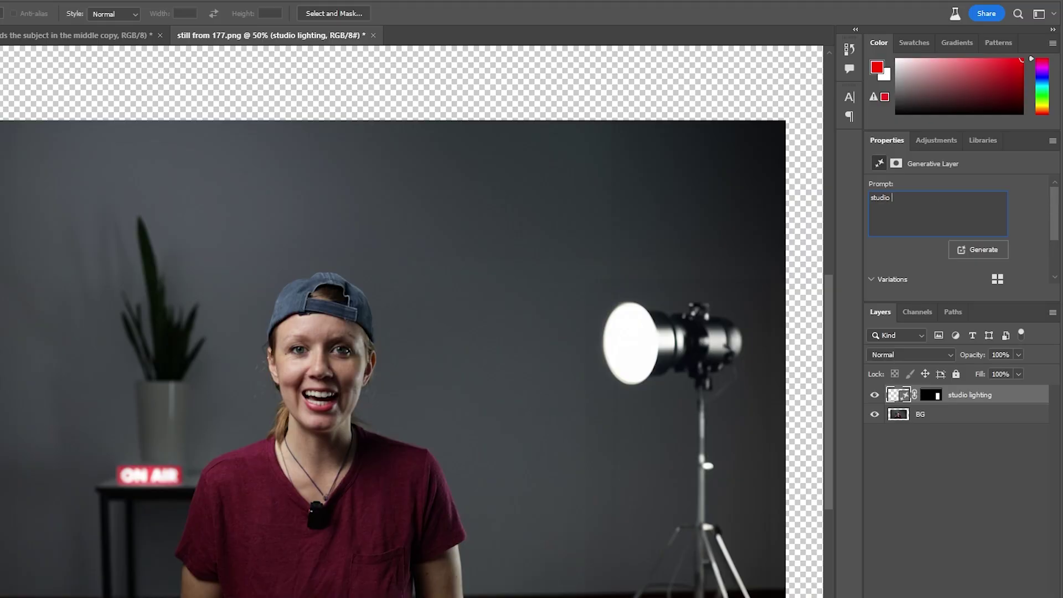
Regenerate the light and, after comparing softbox variations, choose the round studio light
left_click(968, 252)
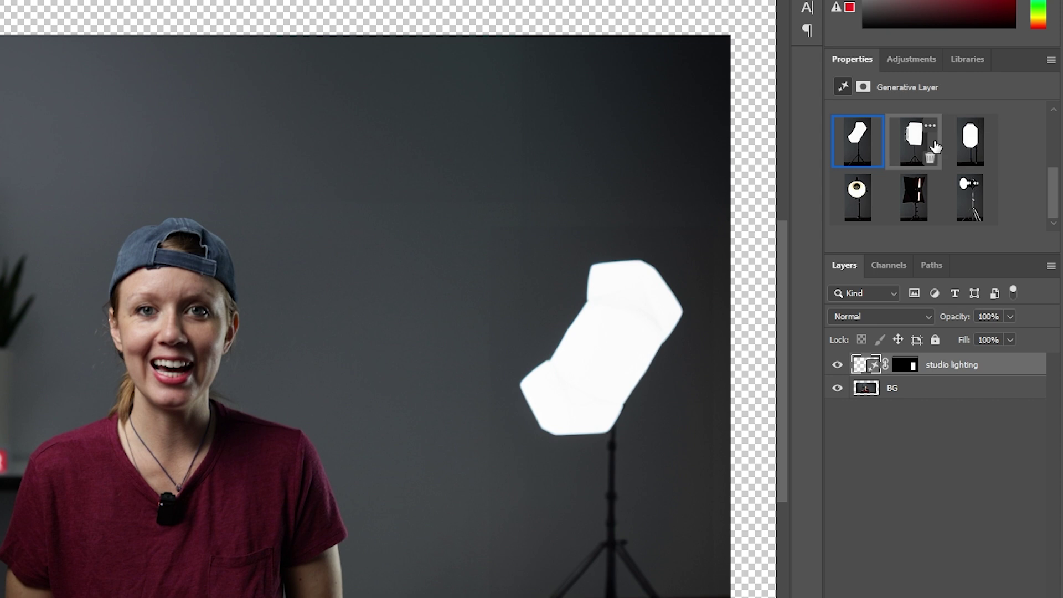
left_click(938, 209)
left_click(985, 208)
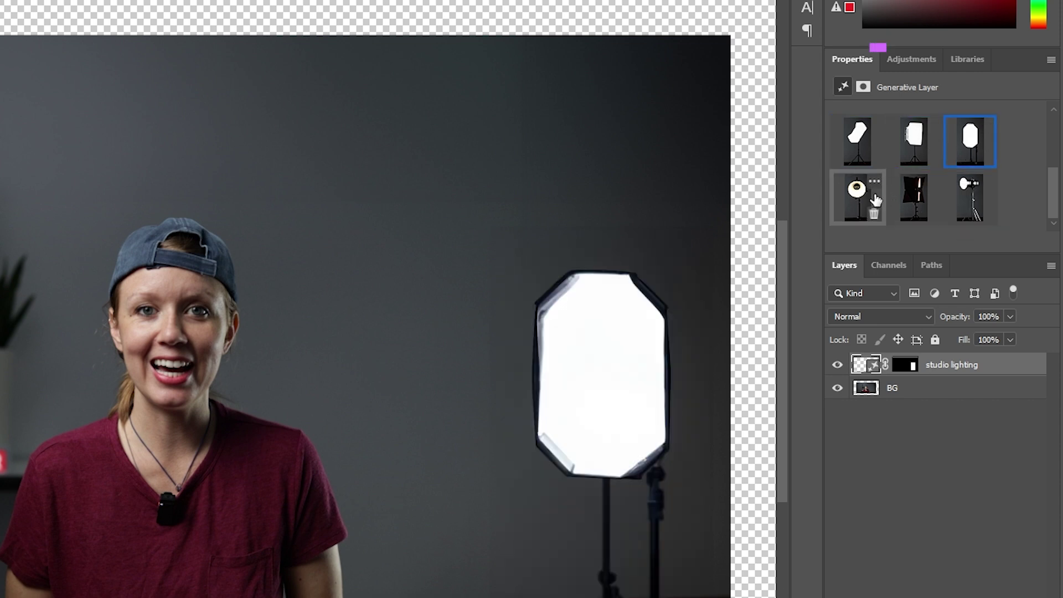
left_click(915, 197)
left_click(915, 138)
left_click(853, 138)
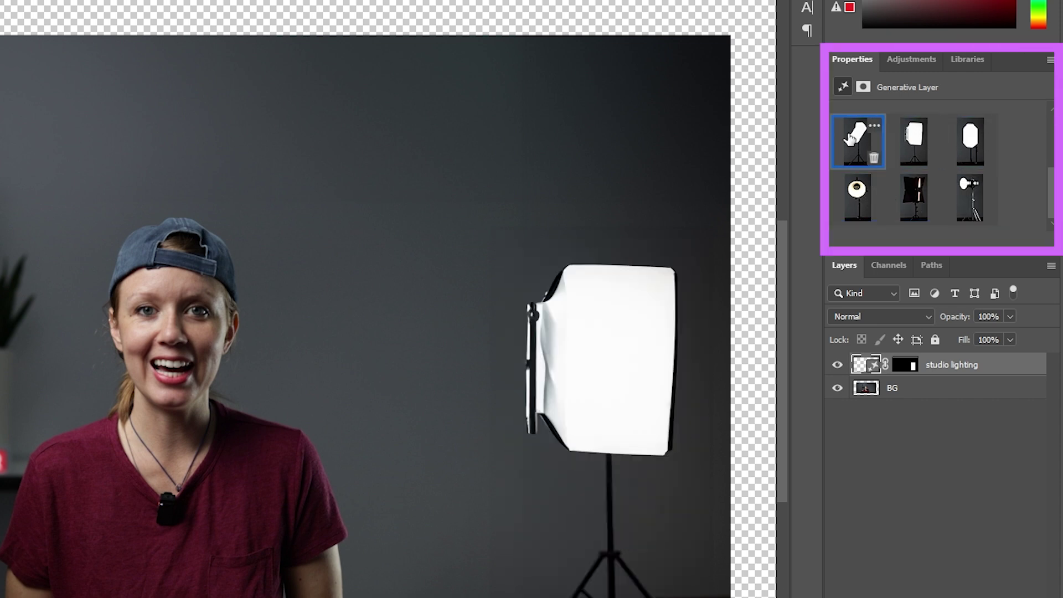
left_click(897, 142)
left_click(965, 193)
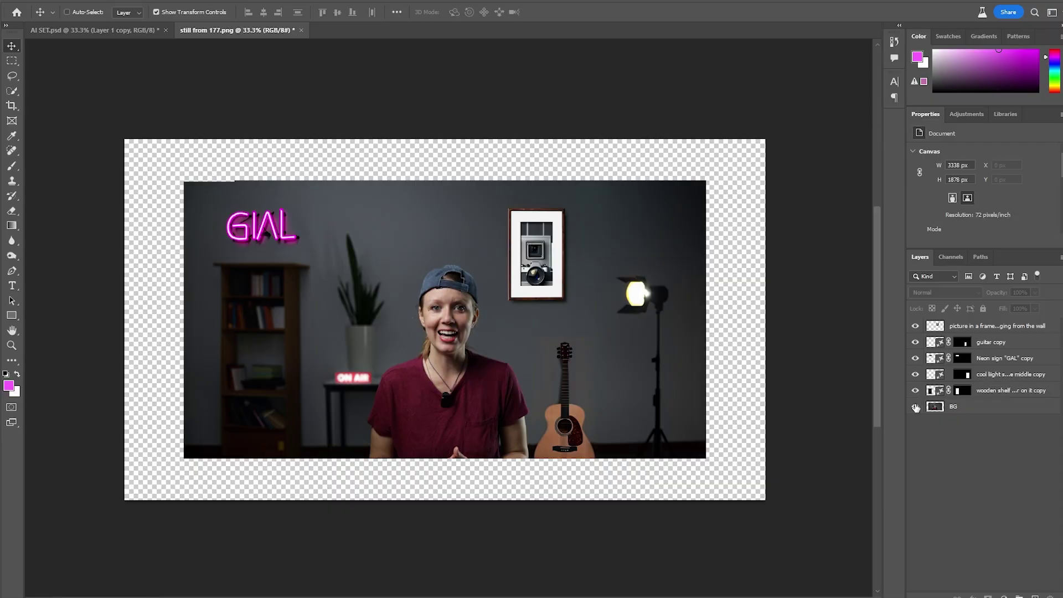
Hide BG, Quick Select the framed camera picture, and copy it onto a new layer
left_click(915, 406)
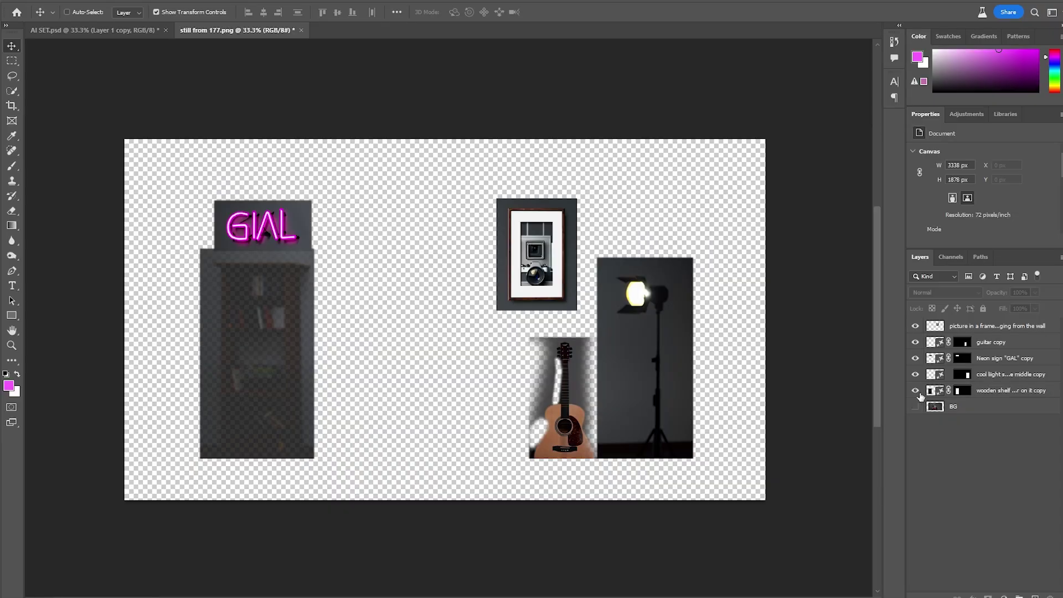
left_click(967, 330)
left_click_drag(561, 273, 557, 278)
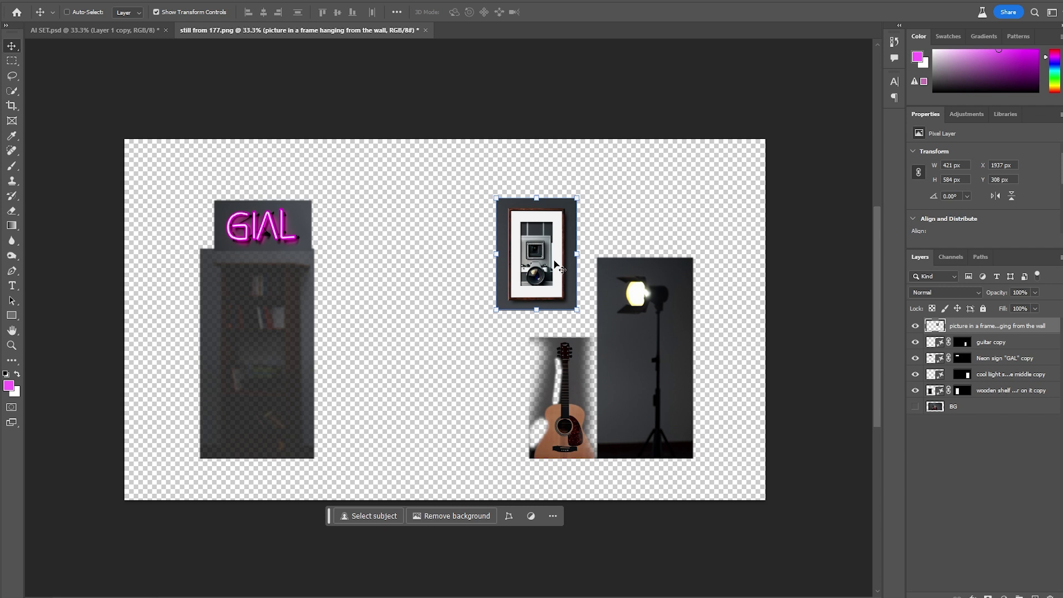
scroll(556, 263, "up", 2)
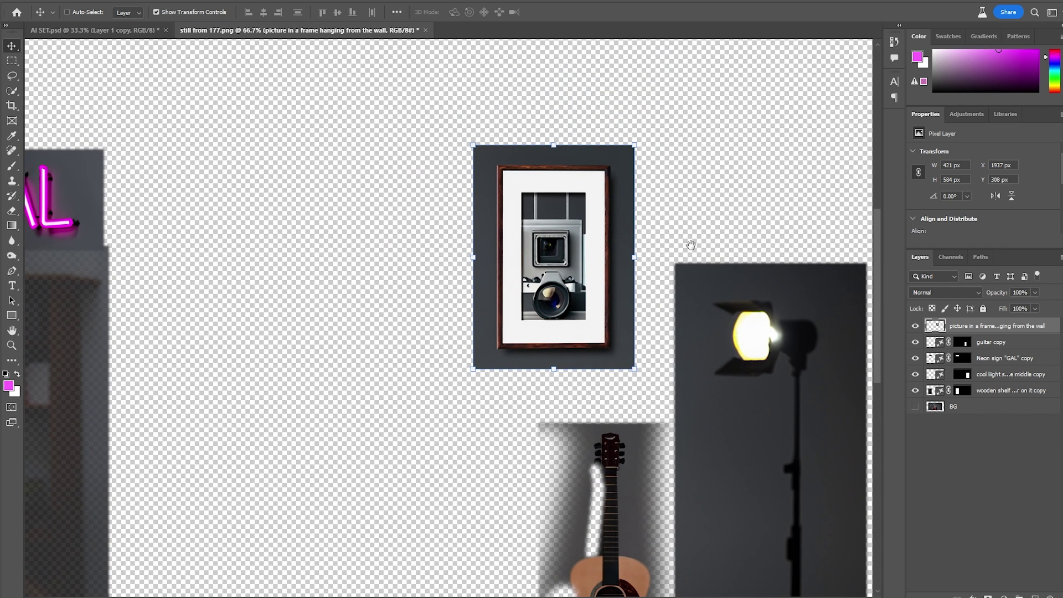
key("w")
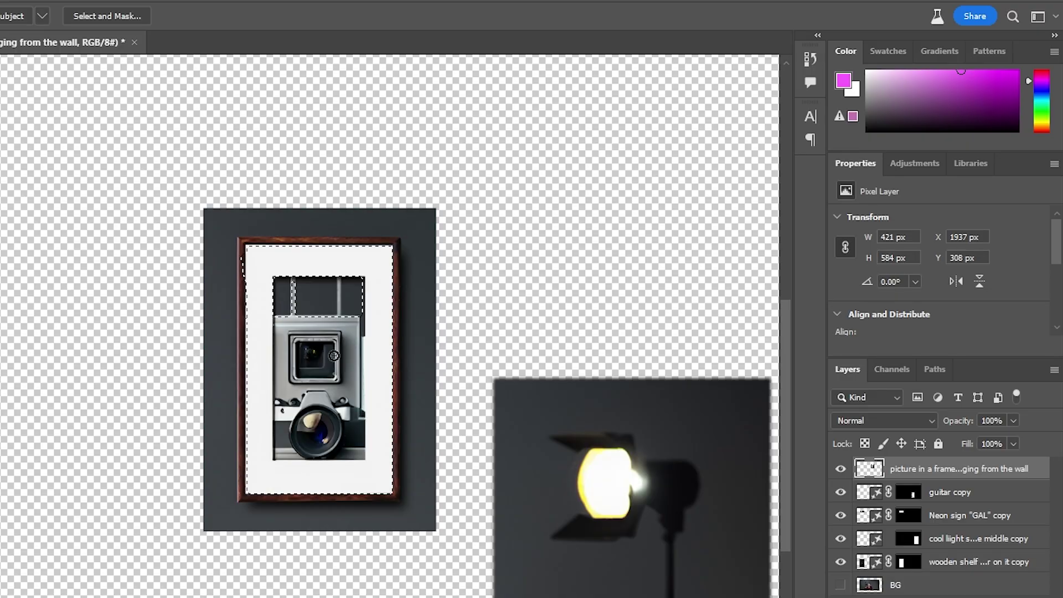
left_click_drag(326, 276, 367, 437)
key("ctrl+j")
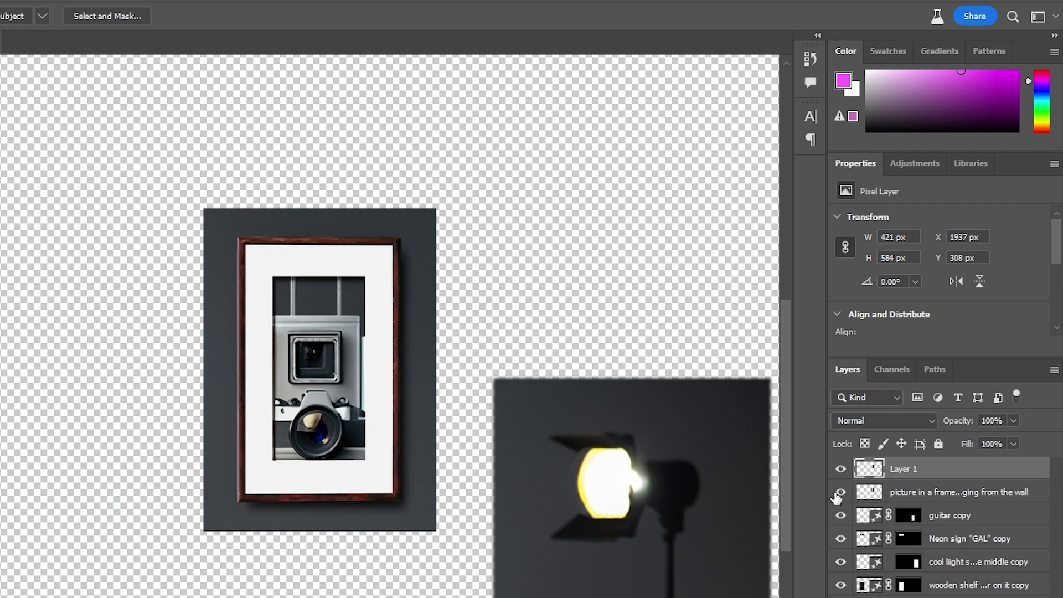
Darken the framed picture with Curves and apply Lens Blur at radius 18
left_click(839, 494)
left_click(841, 496)
left_click(841, 493)
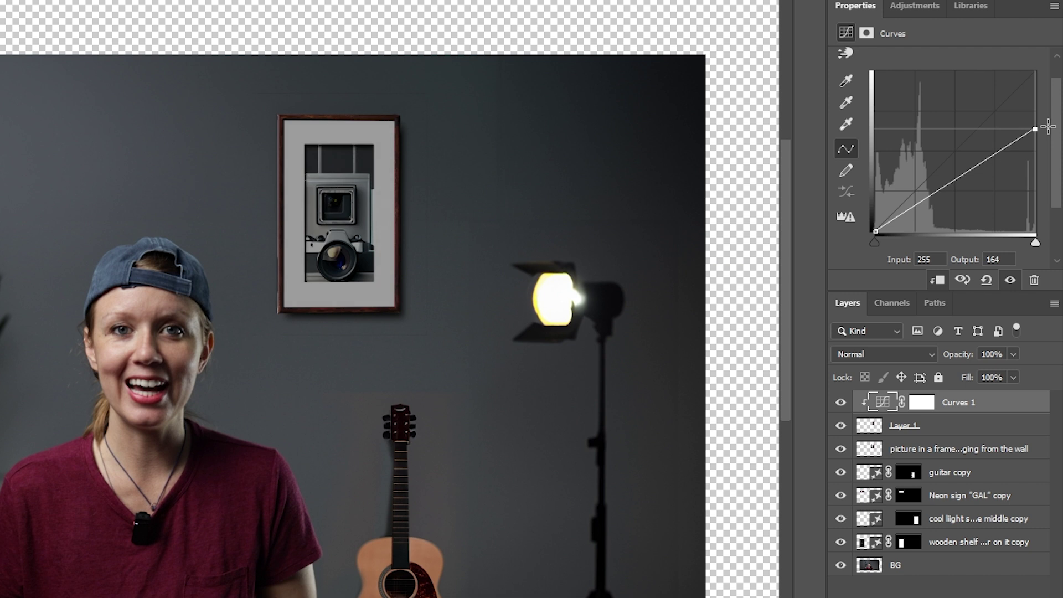
left_click_drag(1048, 126, 1037, 134)
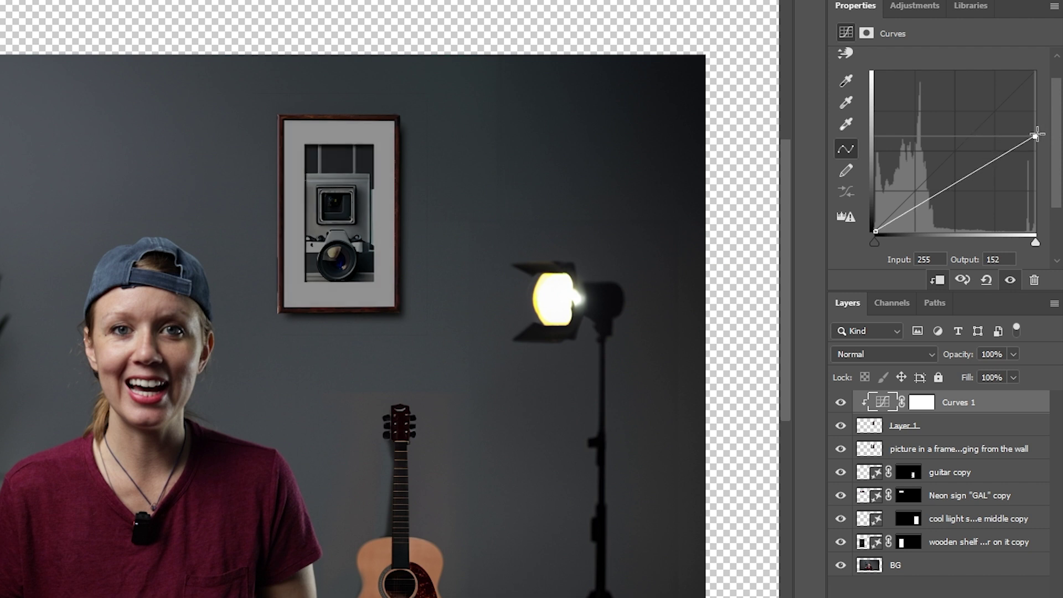
left_click_drag(874, 227, 875, 221)
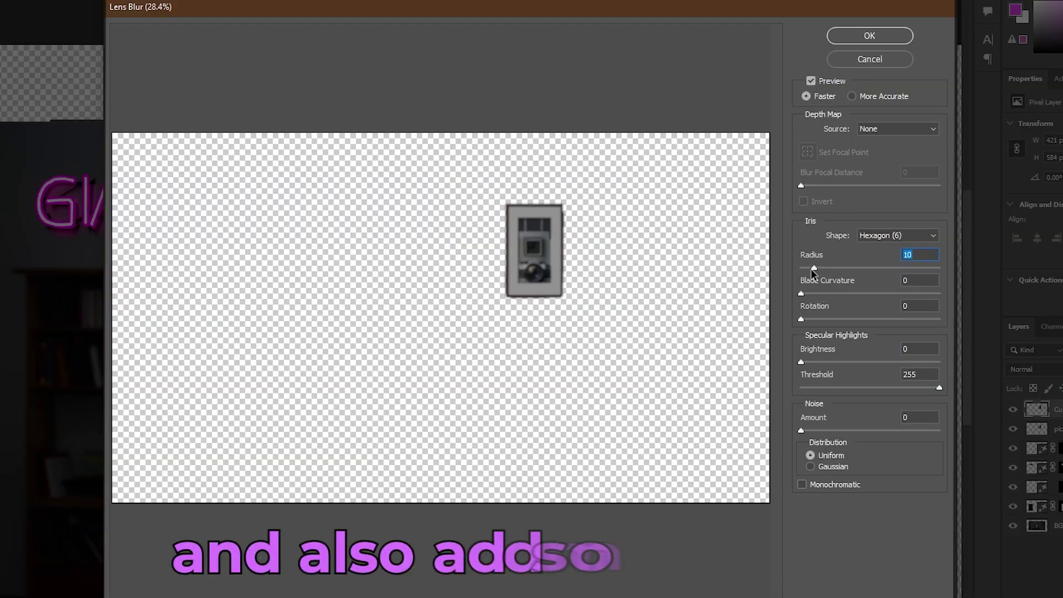
left_click_drag(811, 268, 825, 268)
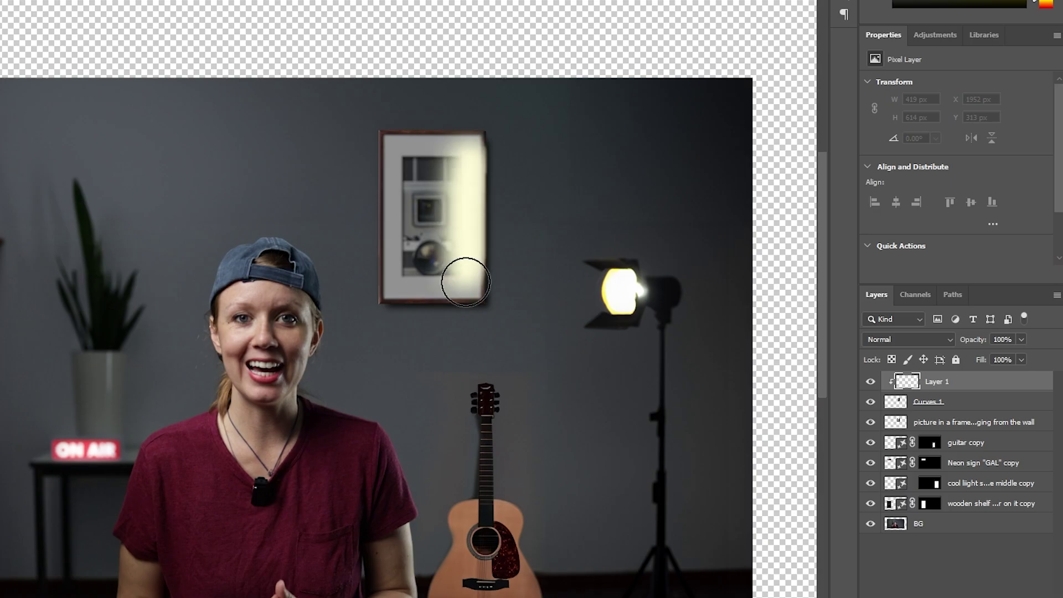
Set the warm wash layer to Hard Light at 82% and paint a soft pink glow around the neon sign
key("ctrl+z")
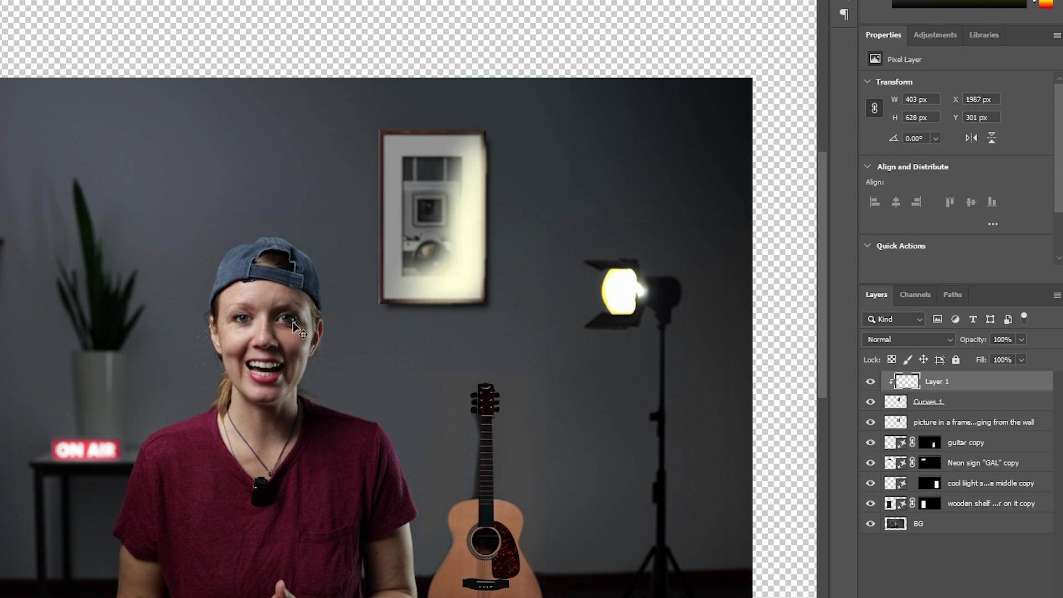
key("ctrl+z")
left_click(908, 339)
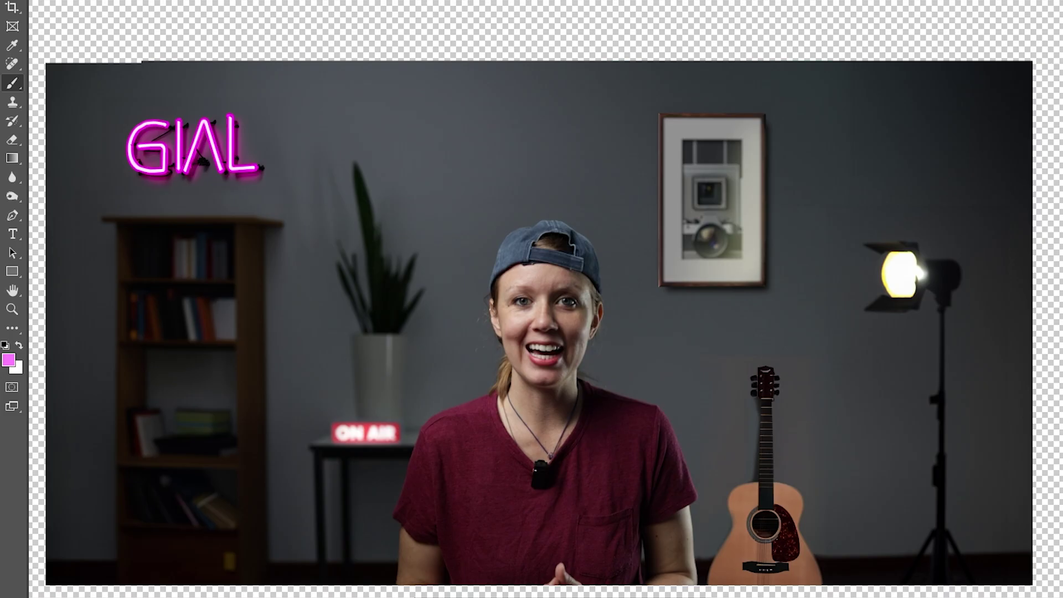
left_click_drag(190, 143, 209, 177)
left_click_drag(666, 119, 666, 183)
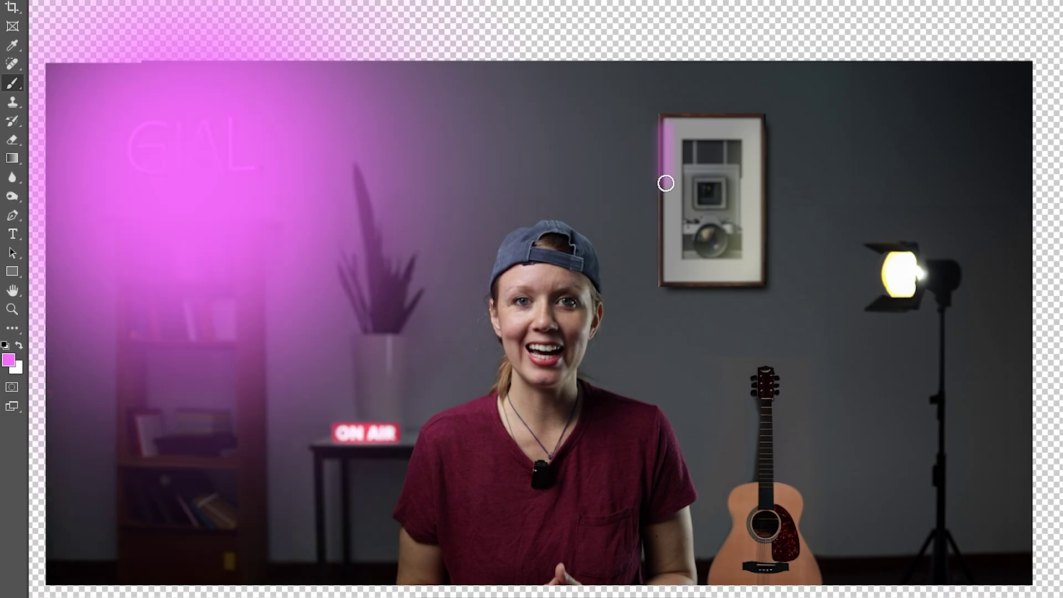
Erase the pink glow over the bookshelf with a soft Eraser
mouse_move(160, 232)
left_mouse_down()
mouse_move(201, 515)
mouse_move(152, 235)
left_mouse_up()
key("z")
scroll(152, 236, "down", 1)
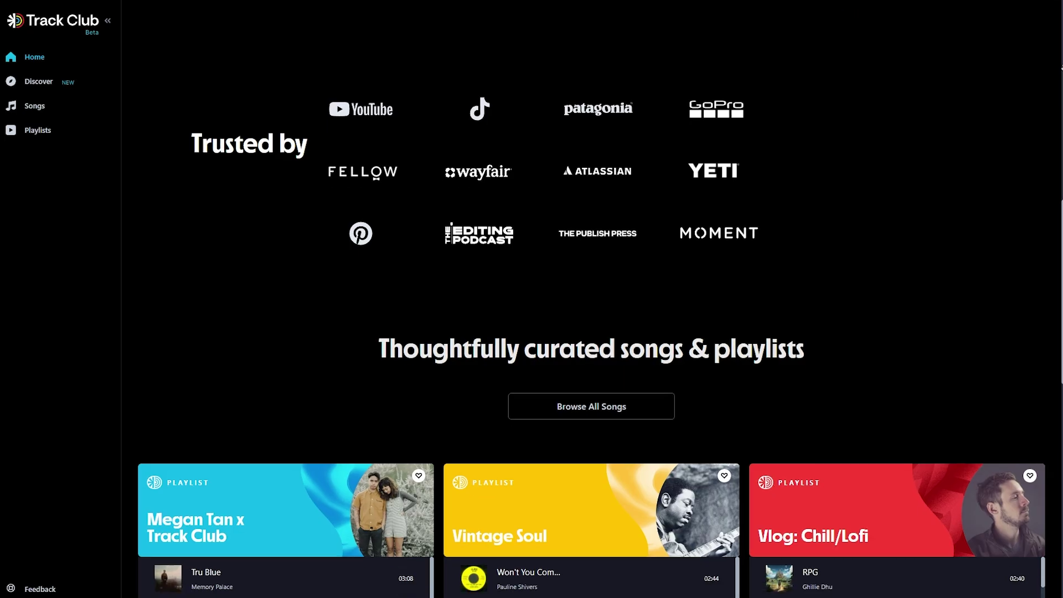
Open the stems of YeahYeahYeah in MixLab and raise its tempo to 126 BPM
scroll(587, 299, "down", 3)
scroll(587, 299, "down", 4)
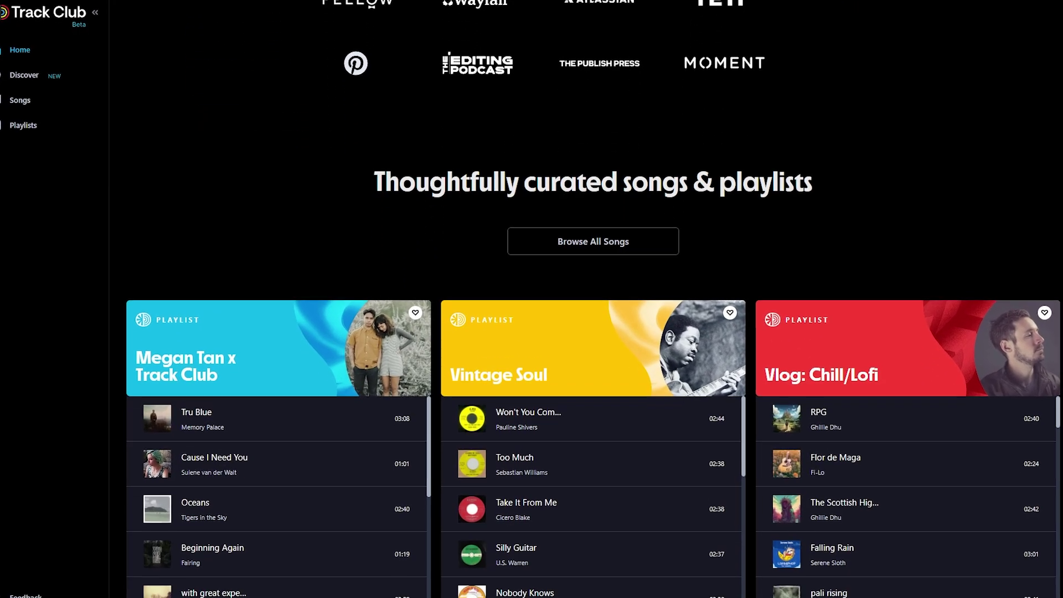
scroll(587, 299, "down", 4)
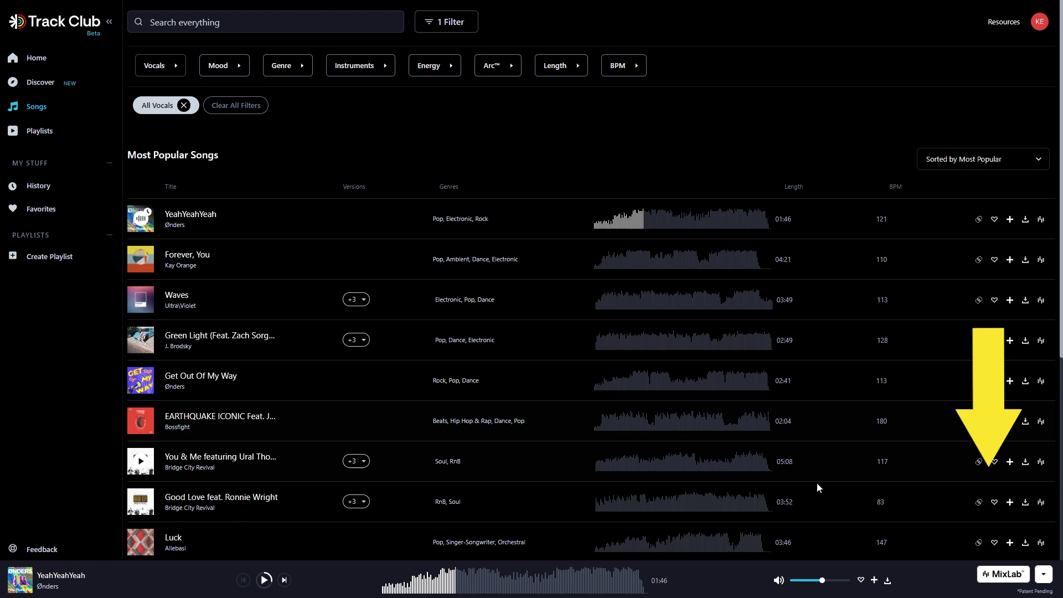
left_click(1004, 573)
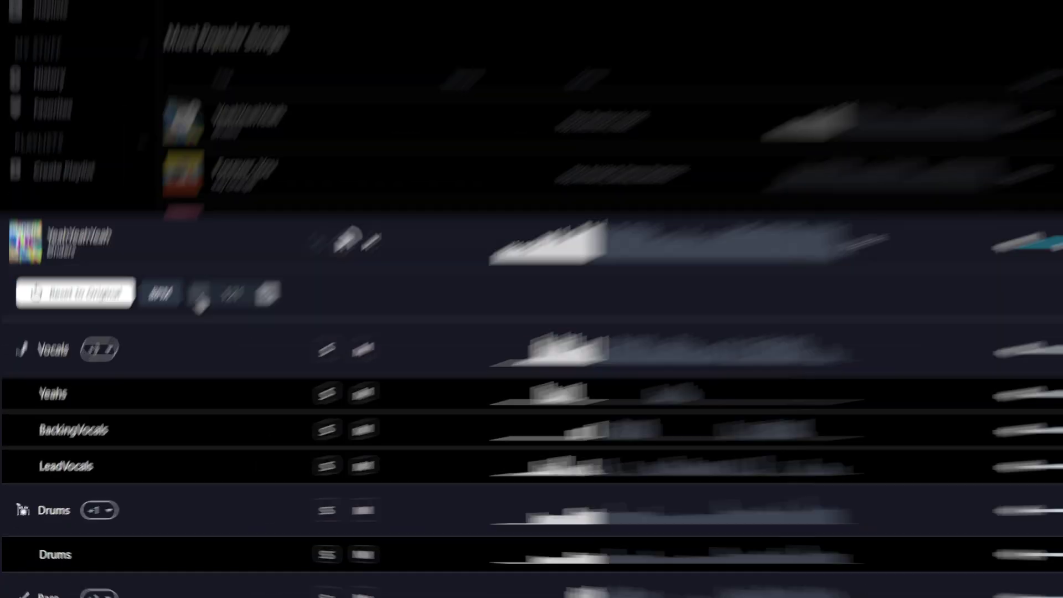
left_click(151, 351)
left_click(151, 351)
left_click(151, 351)
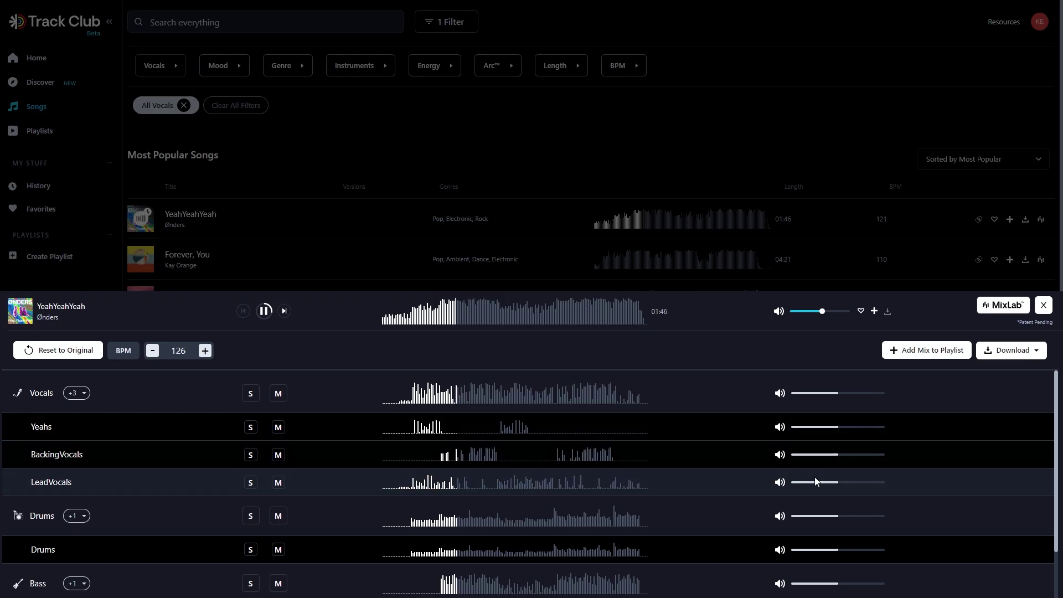
Turn the Drums stem down and back up, then mute the Vocals group
scroll(815, 476, "down", 3)
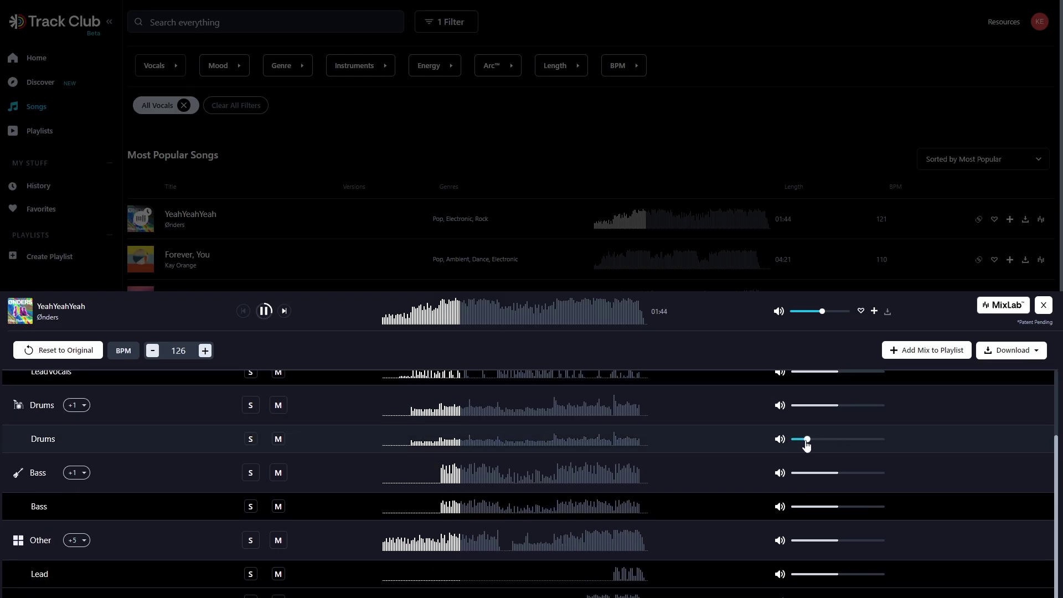
left_click_drag(796, 445, 781, 448)
left_click(780, 439)
scroll(309, 413, "up", 2)
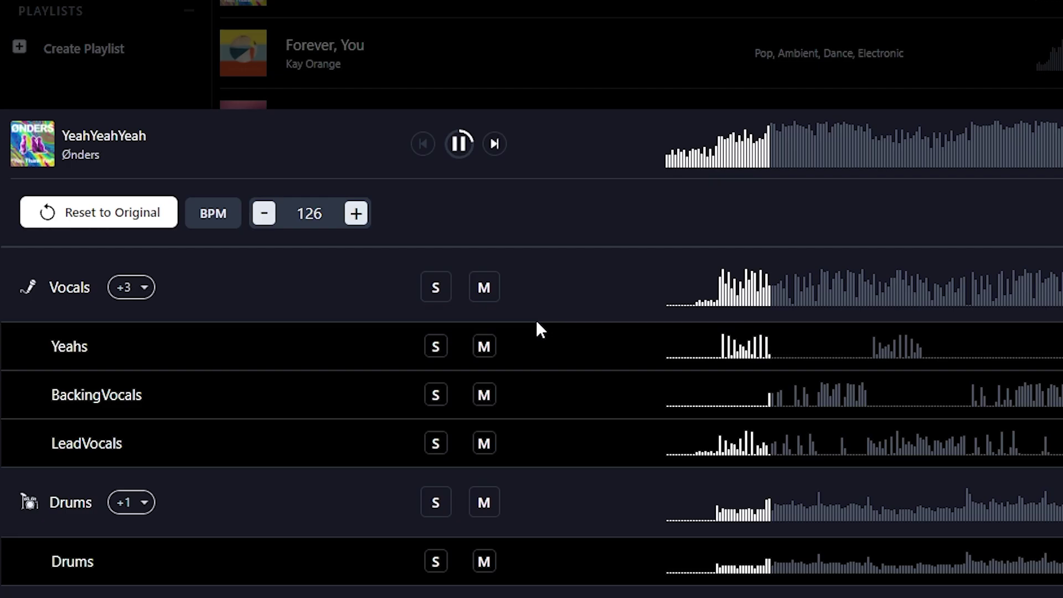
left_click(485, 288)
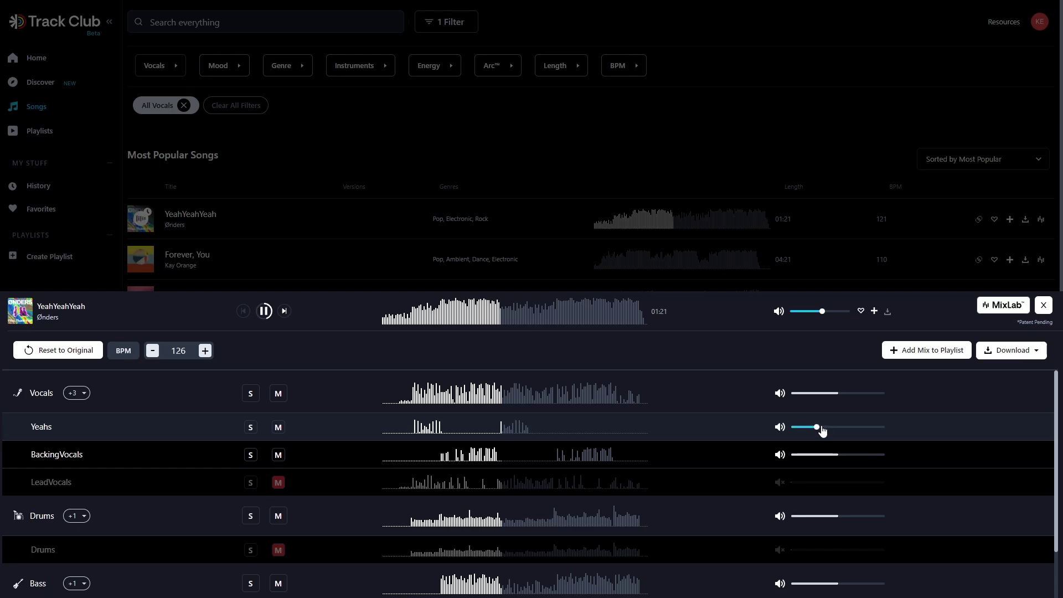
scroll(255, 467, "down", 2)
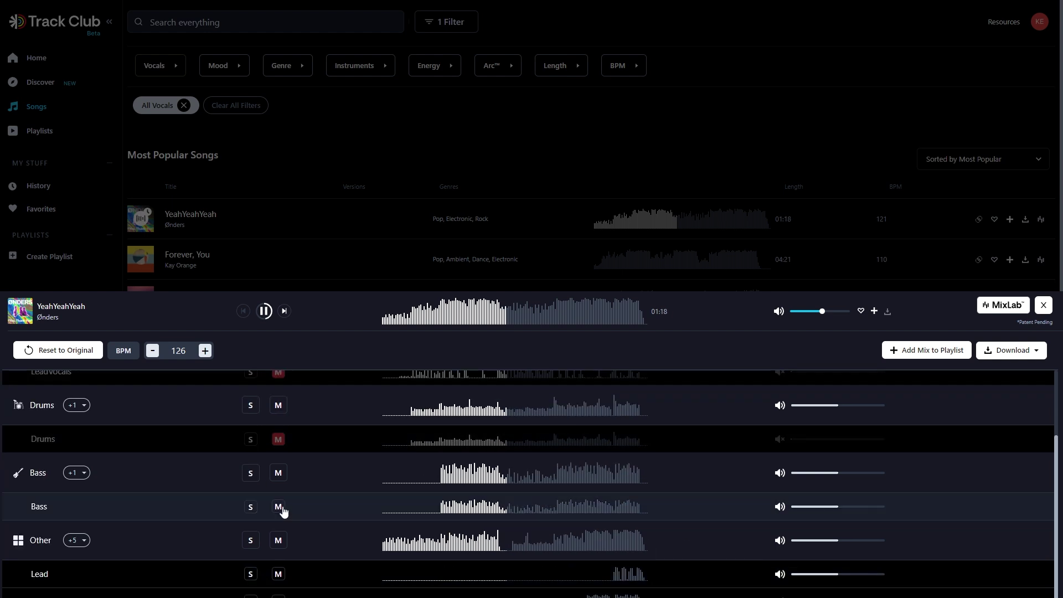
scroll(276, 488, "up", 2)
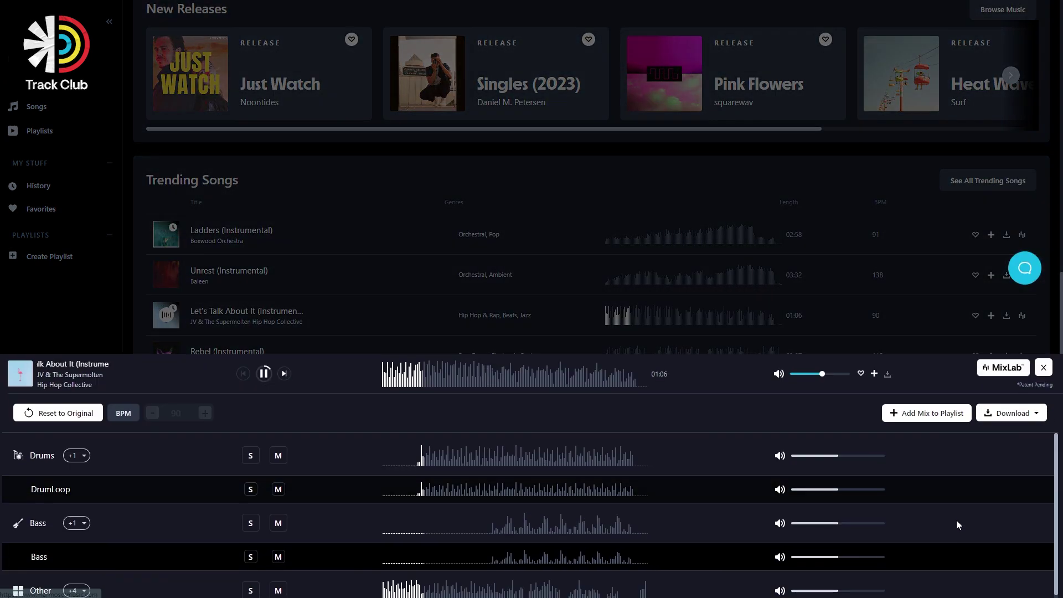
scroll(505, 398, "down", 1)
scroll(505, 410, "down", 1)
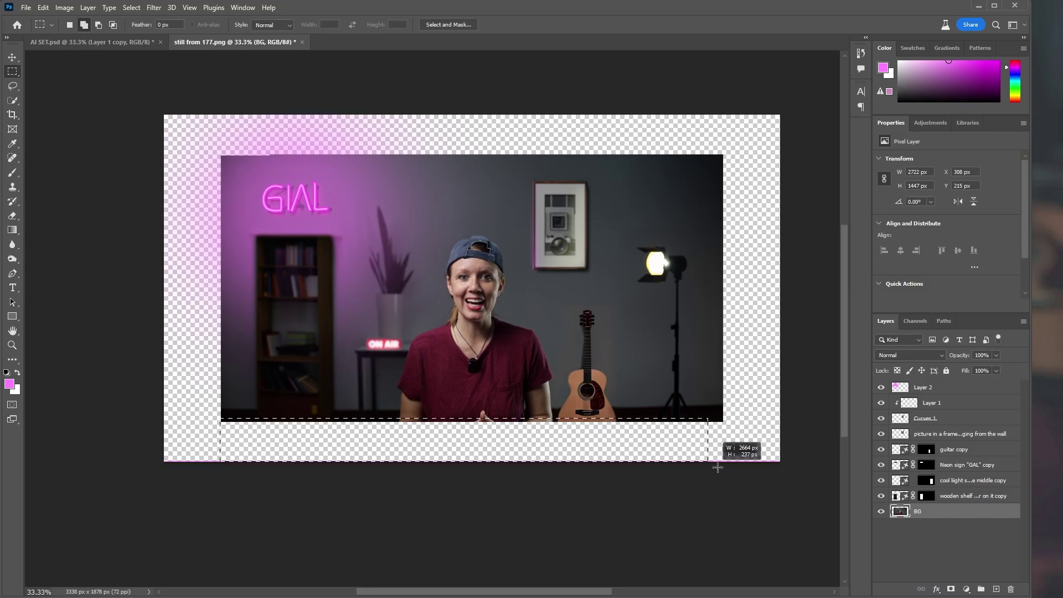
Generative-fill the empty strip below the set, choose the next variation, and hide the BG layer
left_click(391, 475)
type("empty")
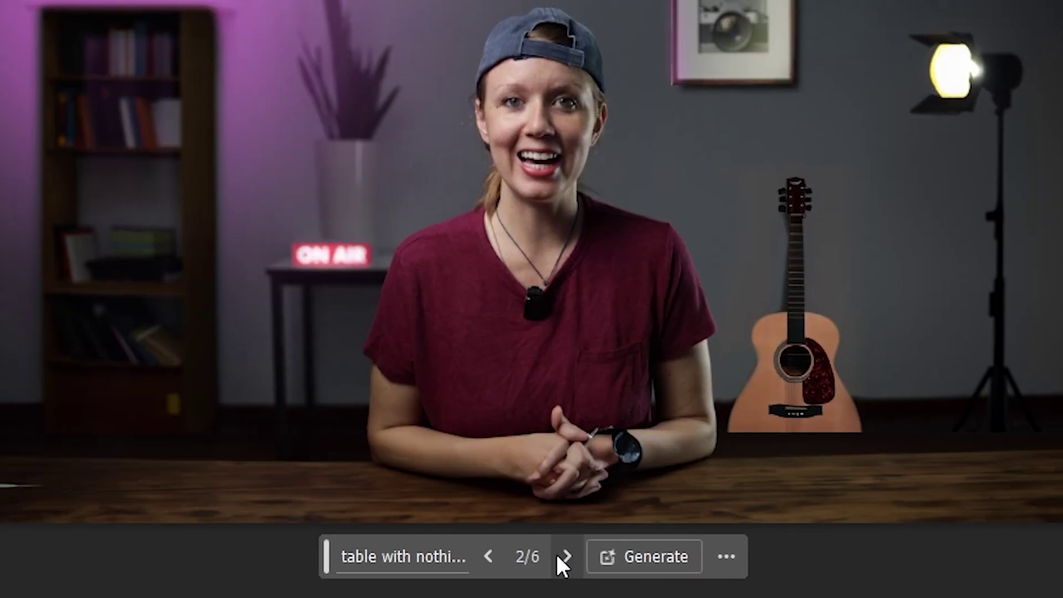
left_click(561, 558)
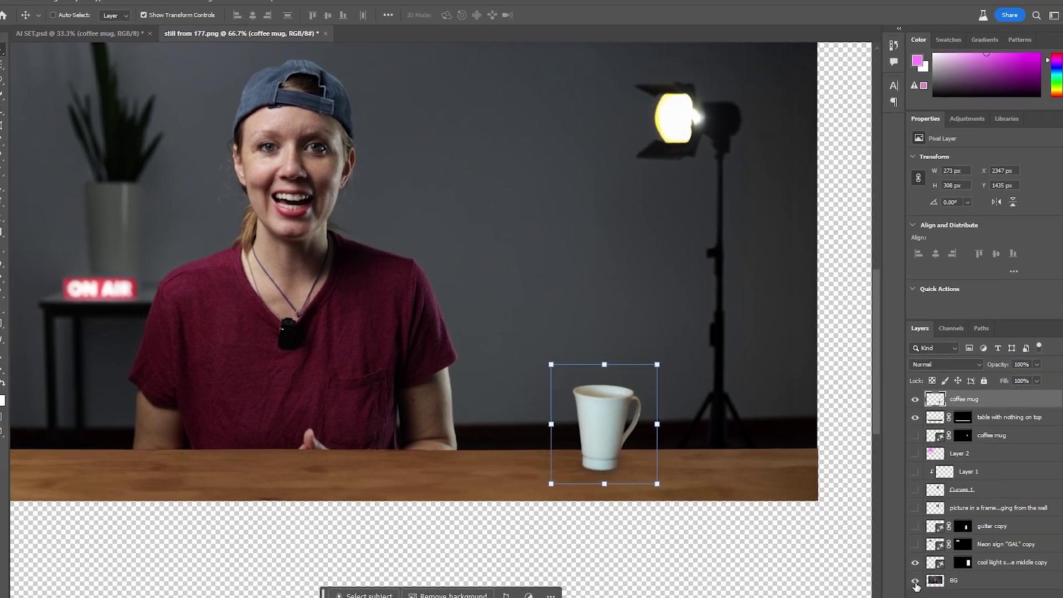
left_click(916, 582)
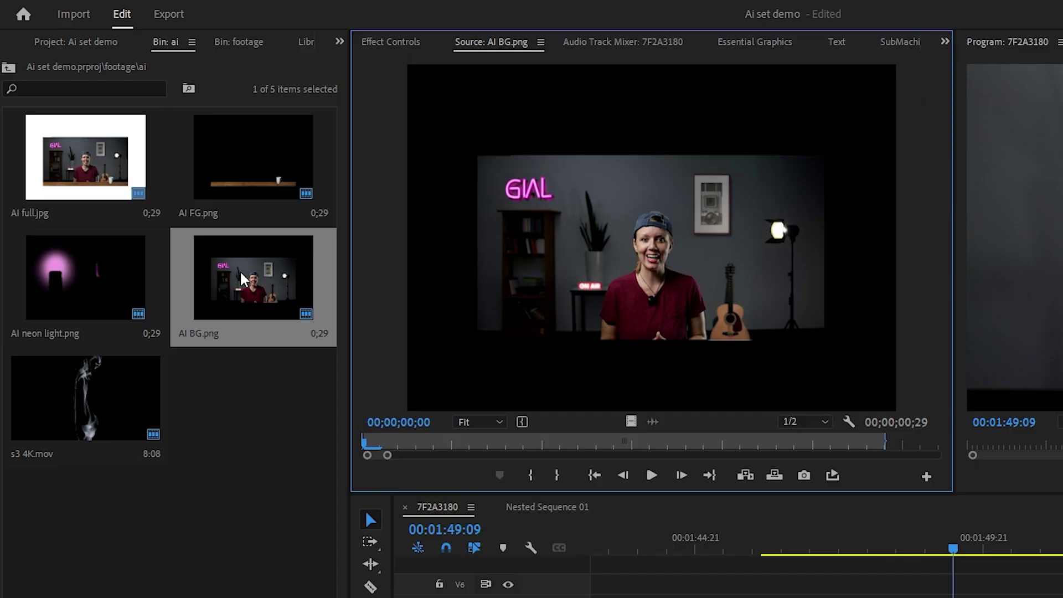
Preview AI FG.png and AI neon light.png, stretch the three set images across the footage, and nest them
double_click(246, 155)
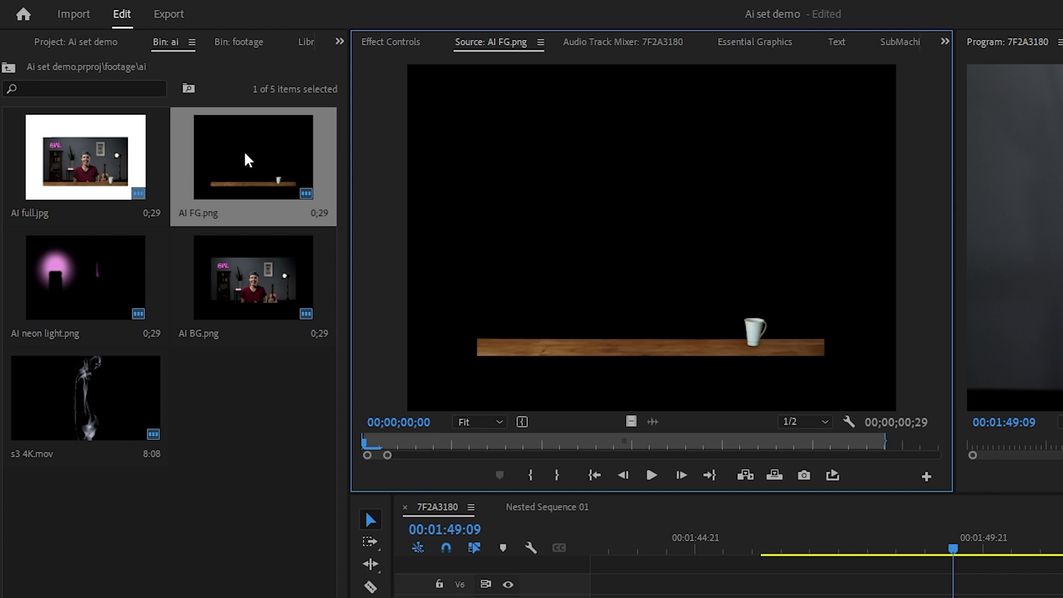
double_click(84, 261)
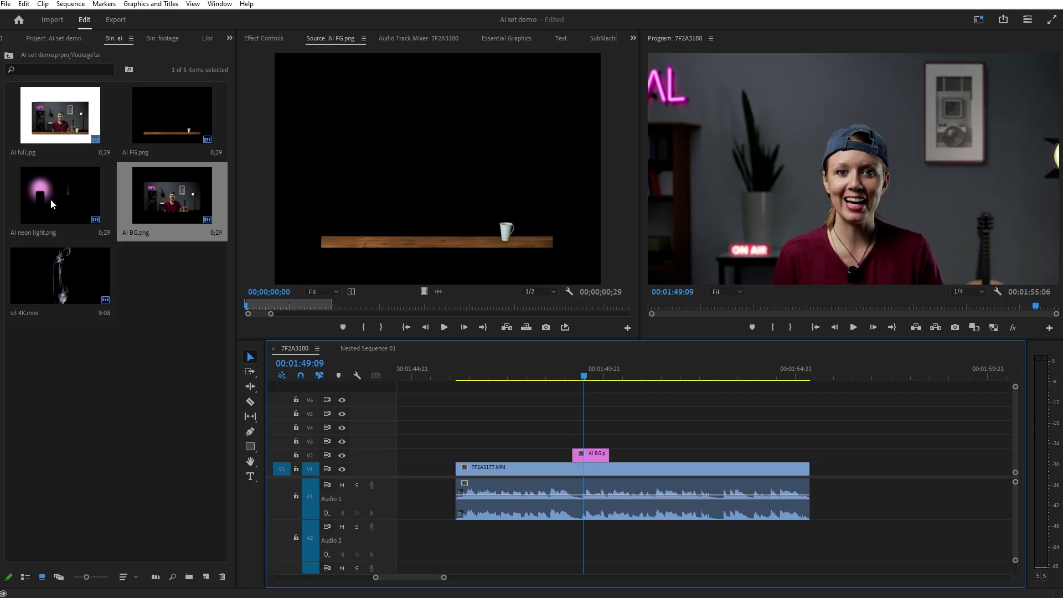
left_click_drag(622, 471, 810, 471)
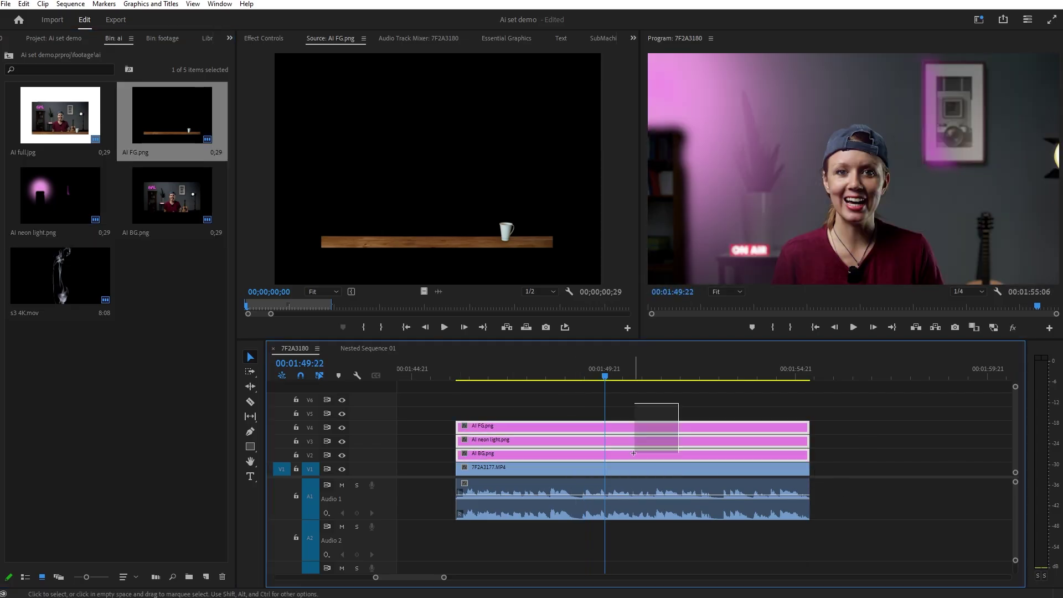
right_click(620, 470)
left_click(653, 206)
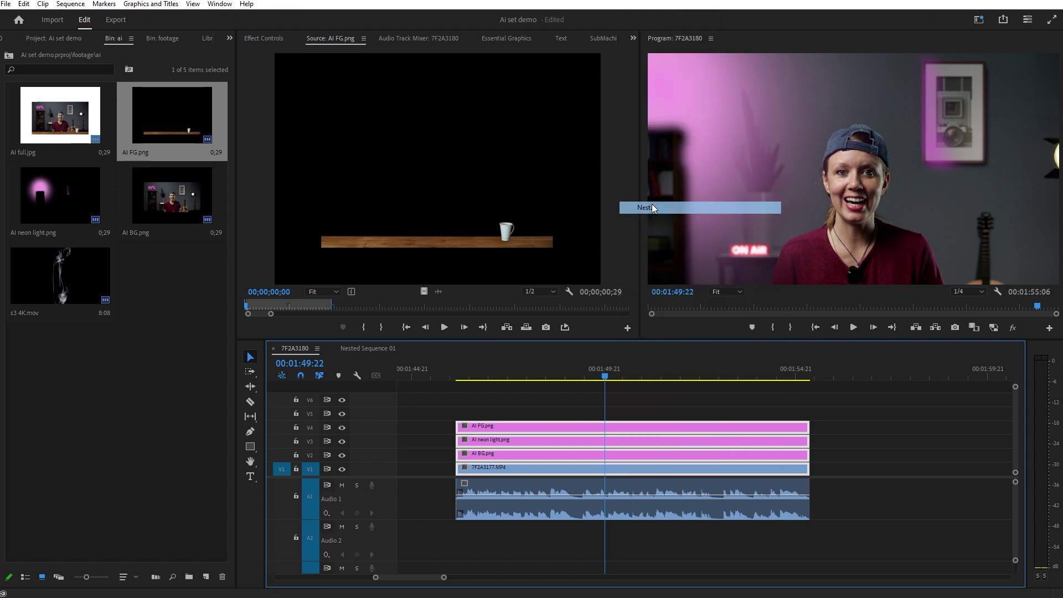
key("Return")
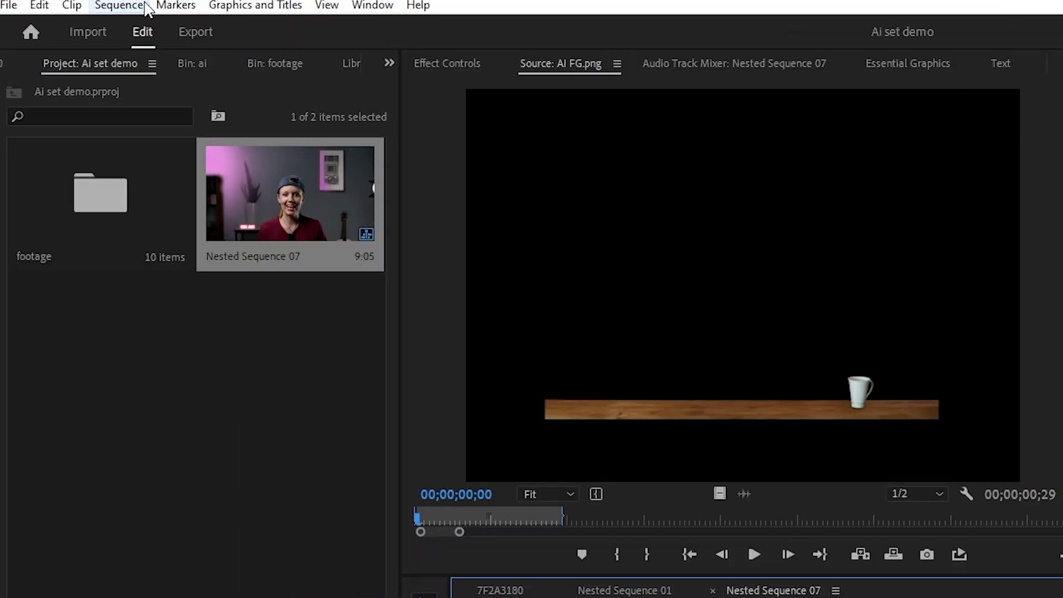
Change the nested sequence's frame size to 2900 by 1700, discarding existing previews
left_click(70, 4)
left_click(79, 15)
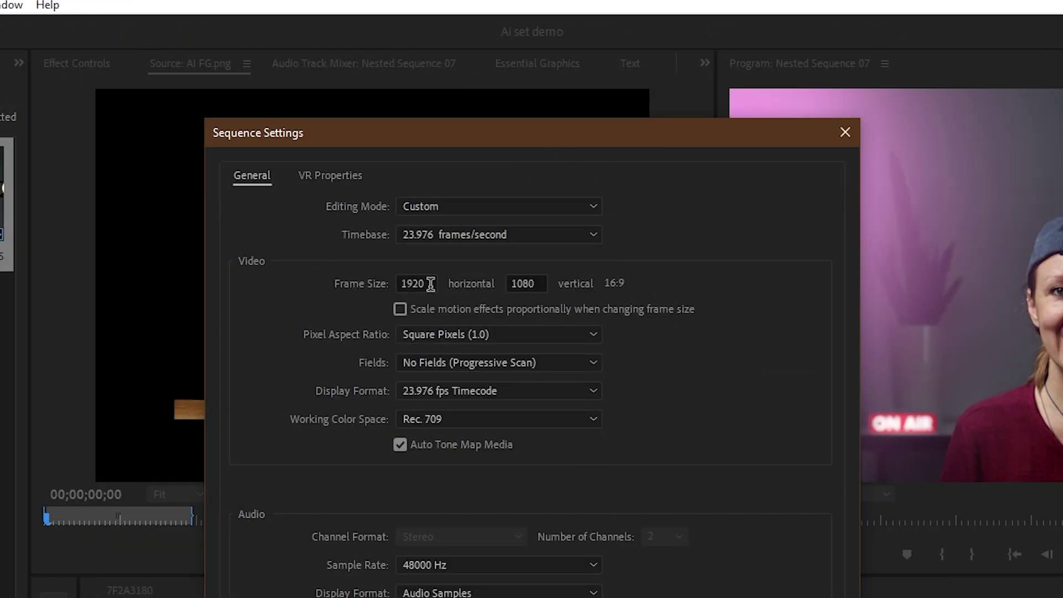
type("600")
key("Return")
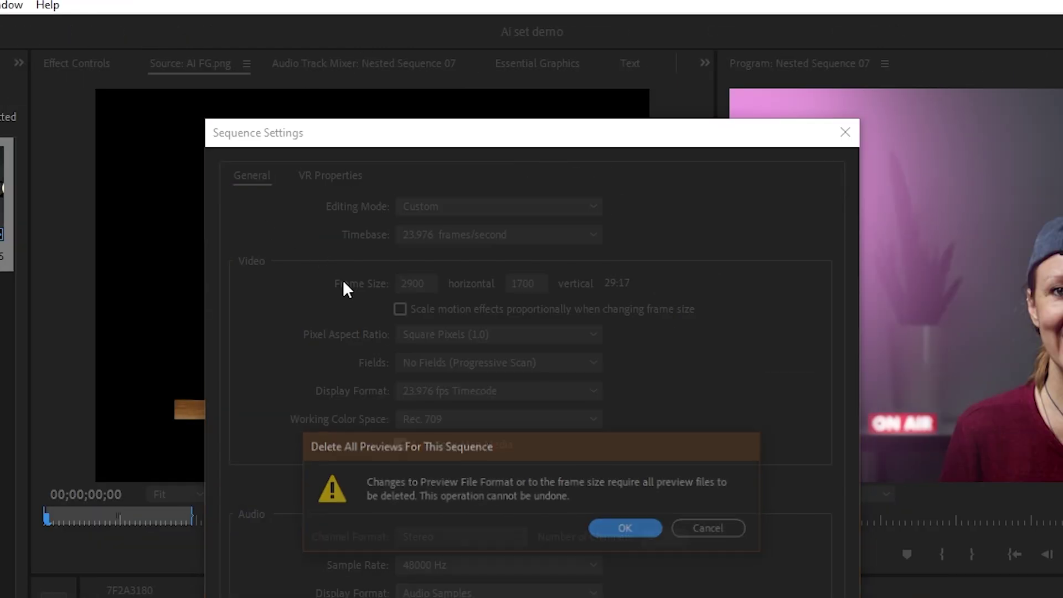
left_click(629, 533)
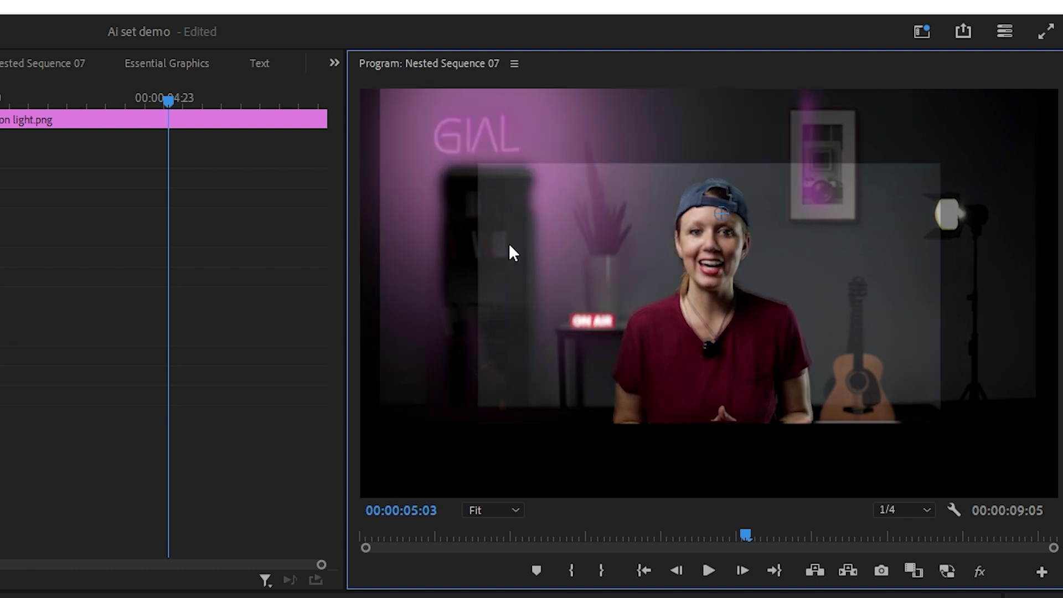
Position the neon glow overlay and close the AI BG.png pen mask around the presenter
left_click_drag(509, 244, 495, 250)
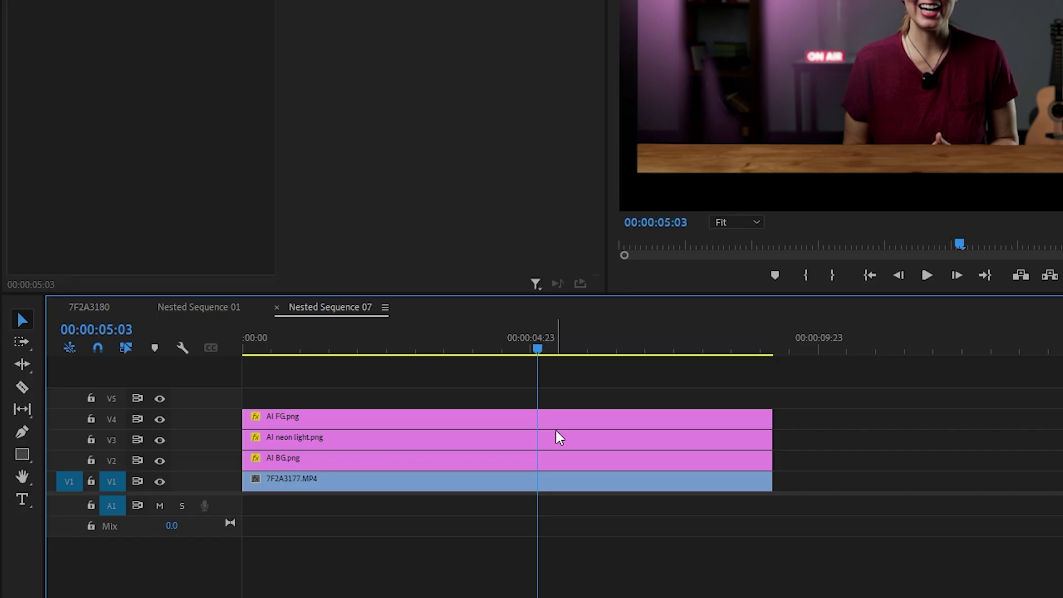
left_click(560, 460)
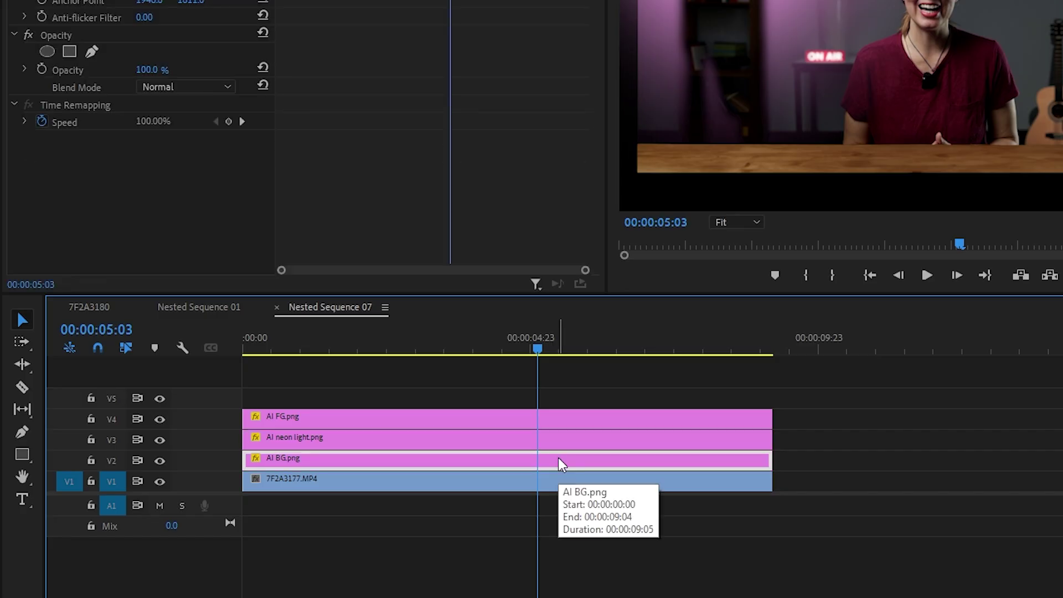
left_click(566, 399)
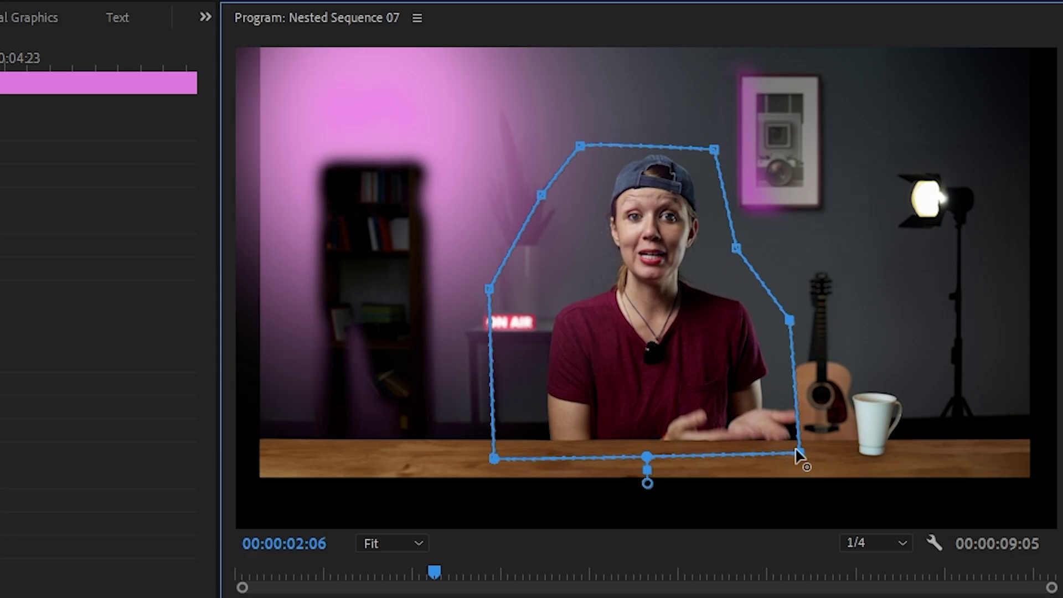
Drag the background mask's right-side vertices leftward in the Program monitor
left_click_drag(796, 450, 774, 452)
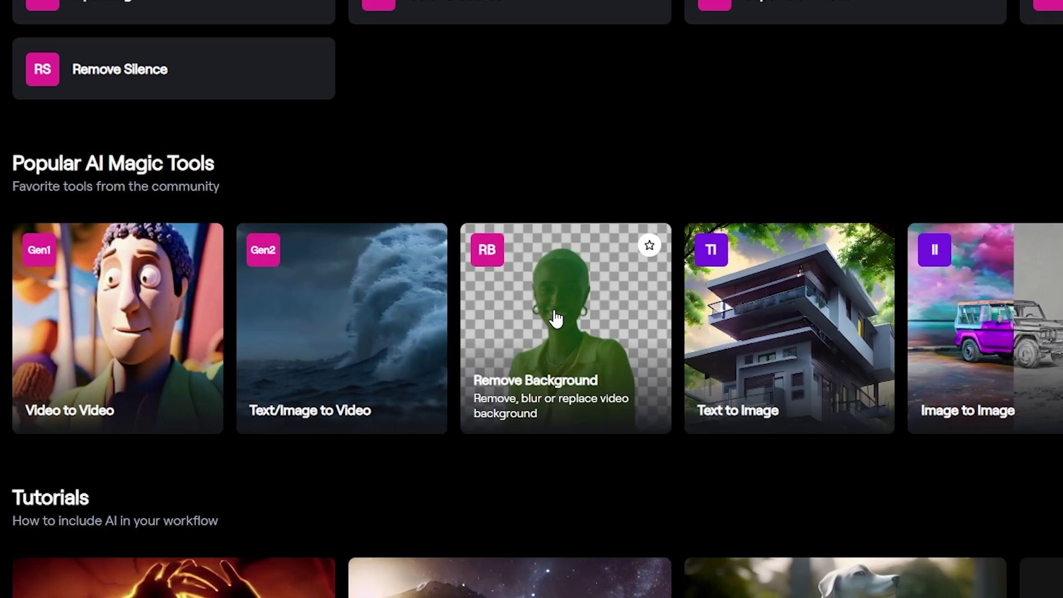
Open Runway's Remove Background tool, mark the presenter with mask points, then select For Runway 1080p.mp4
left_click(556, 318)
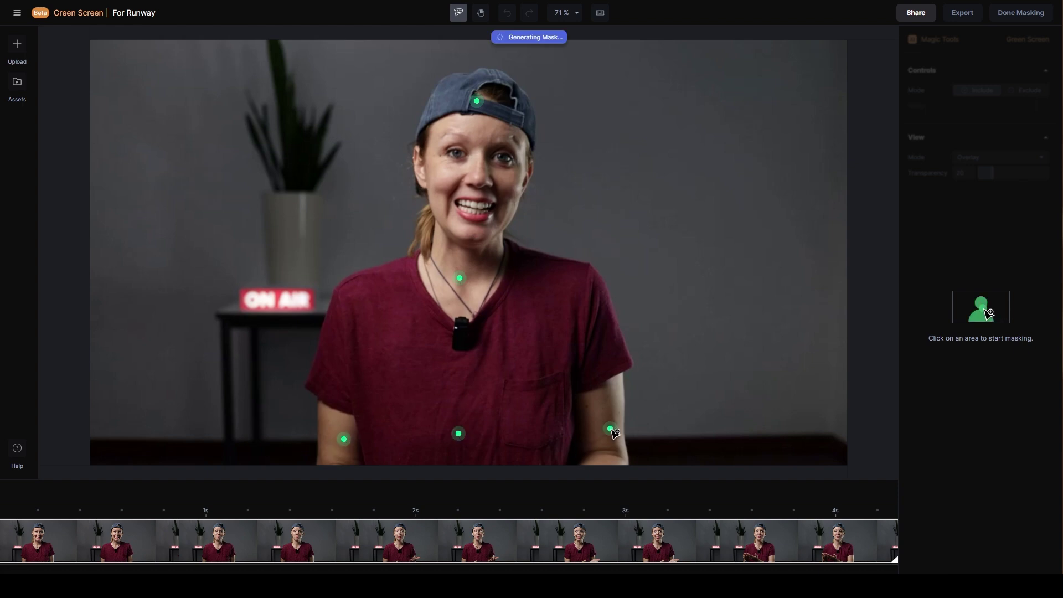
left_click(462, 340)
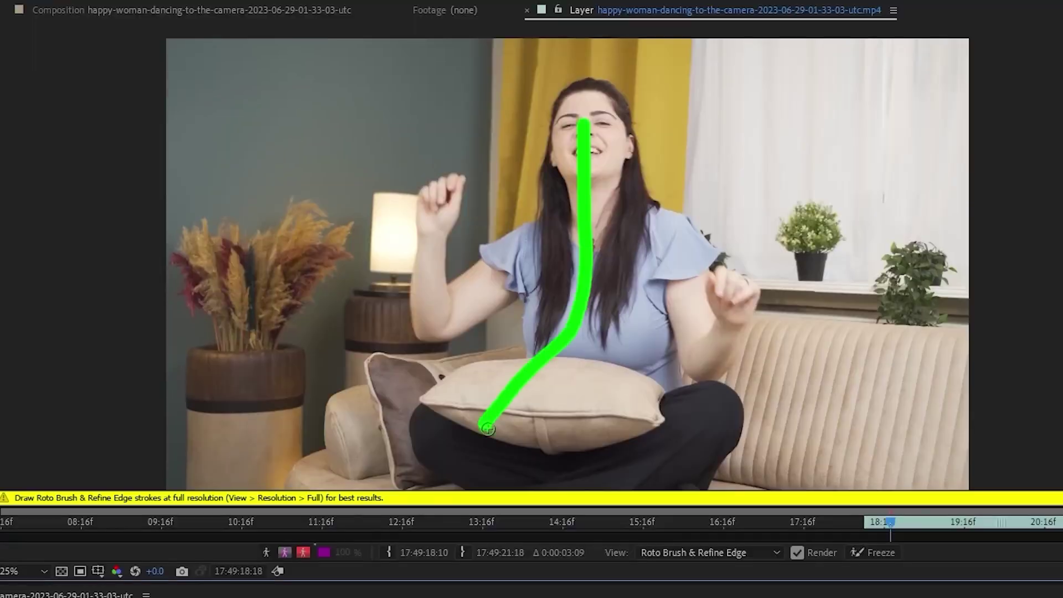
left_click_drag(724, 310, 724, 312)
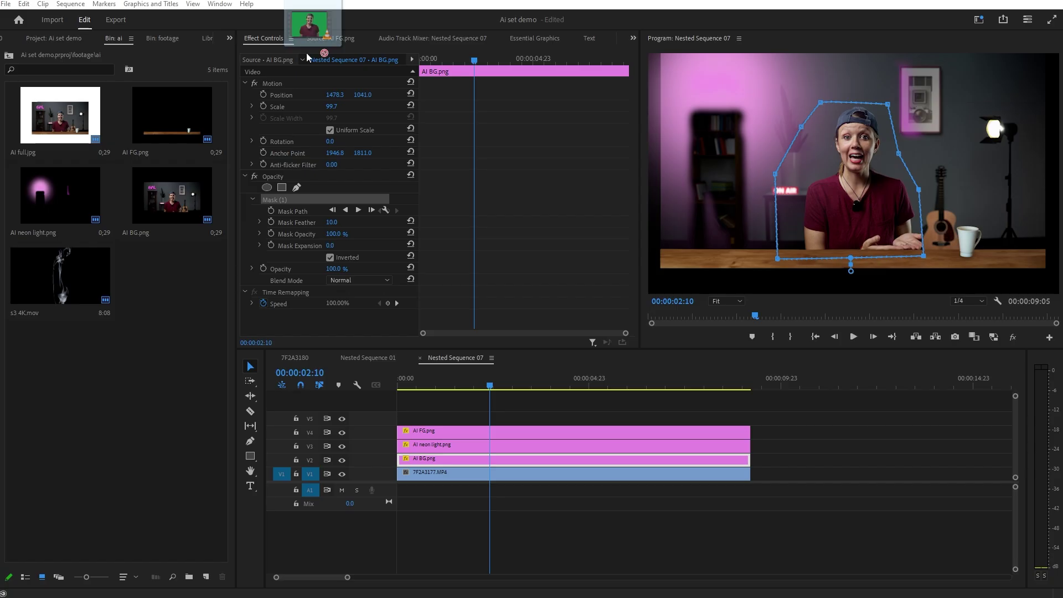
left_click(189, 295)
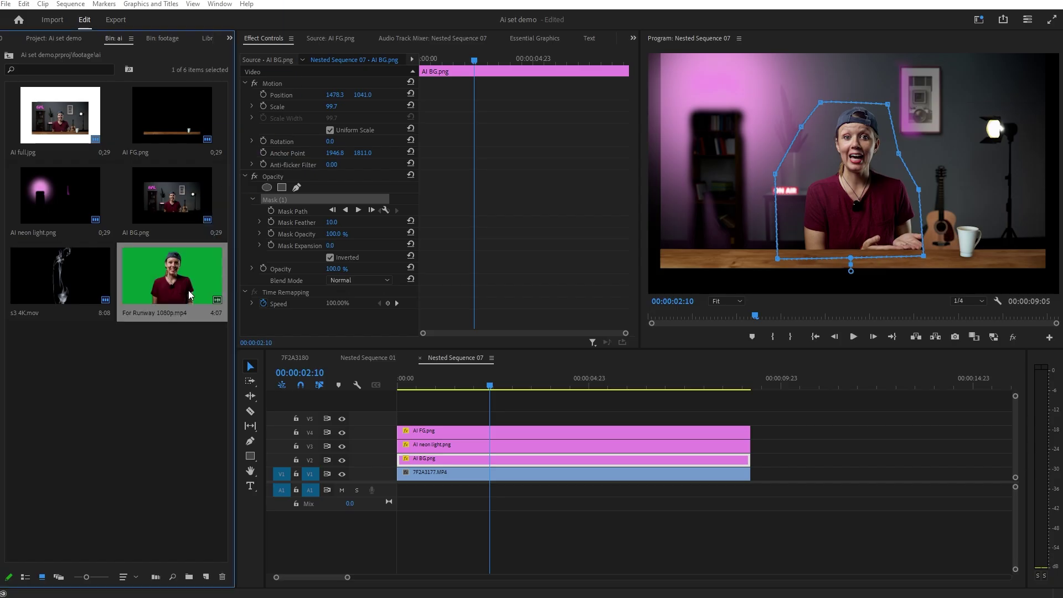
Place For Runway 1080p.mp4 on V3, apply Ultra Key, and sample the green as Key Color
double_click(180, 265)
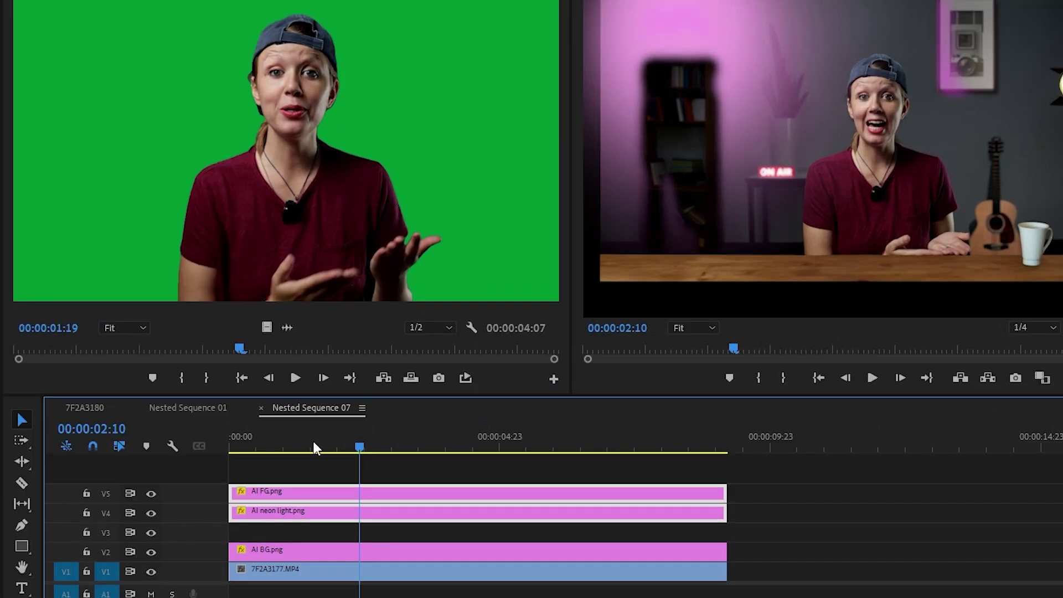
left_click_drag(266, 328, 222, 532)
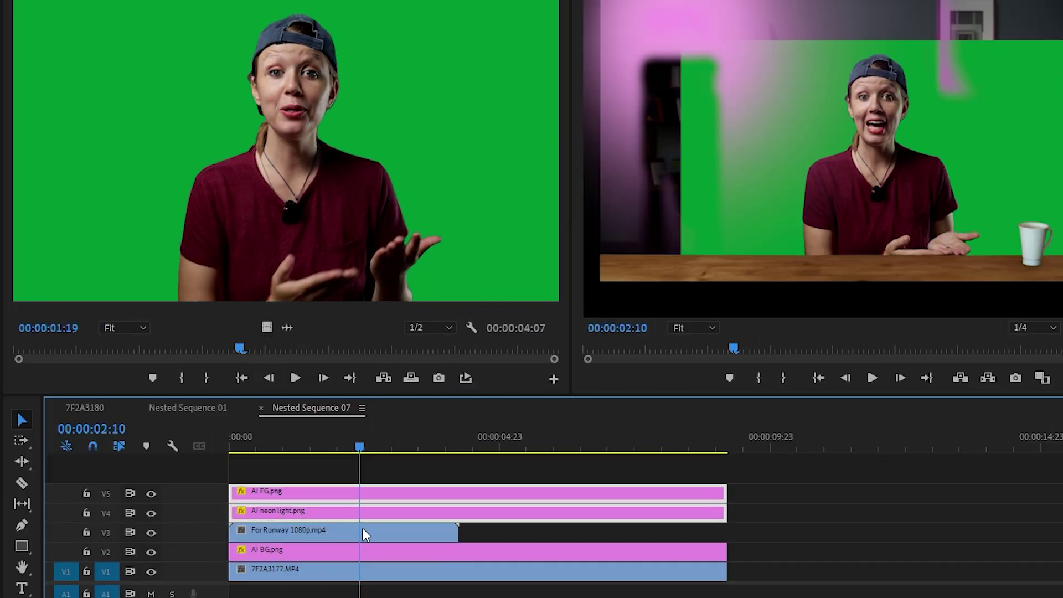
left_click_drag(66, 470, 637, 530)
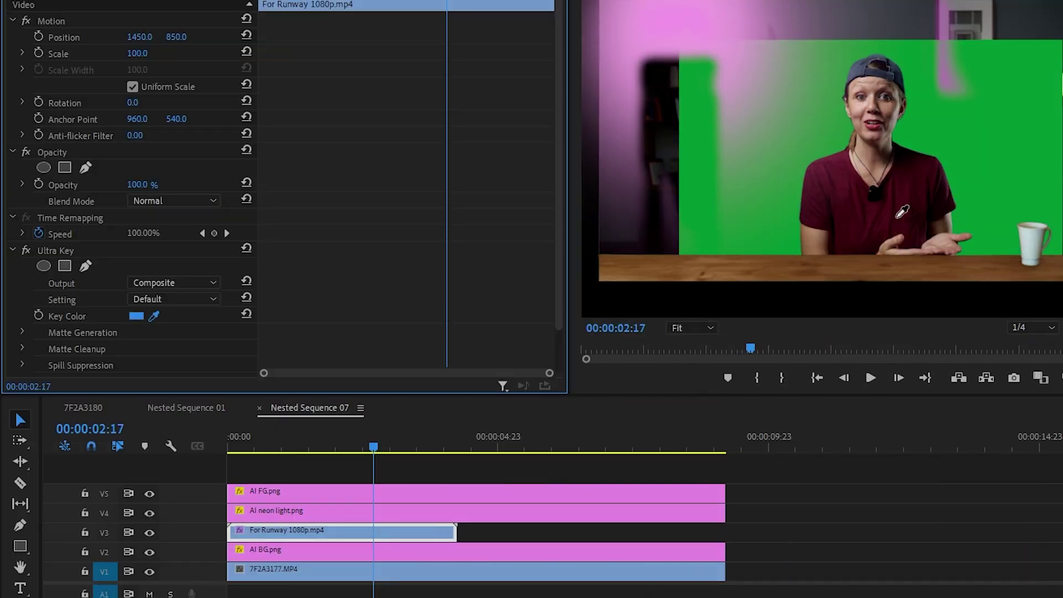
left_click(978, 169)
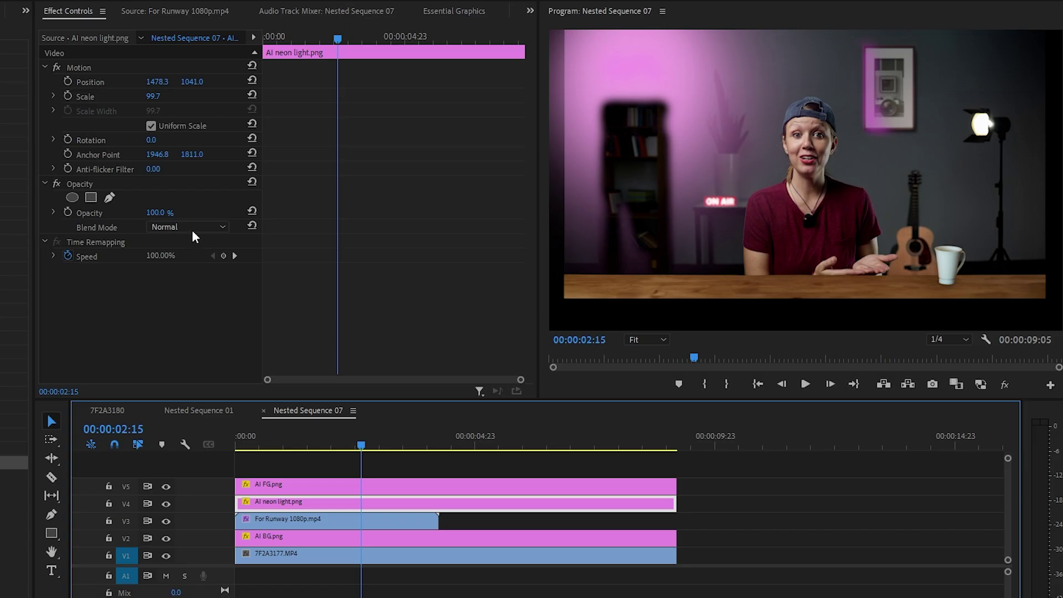
Set the neon layer's blend mode to Vivid Light and lower its opacity to 45%
left_click(194, 233)
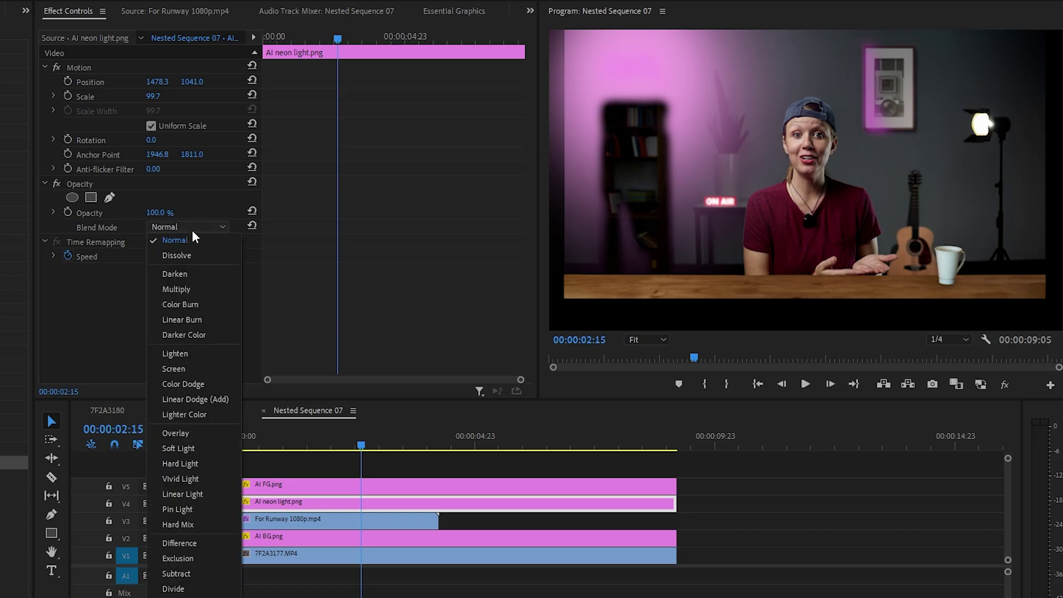
left_click(194, 478)
left_click_drag(156, 213, 124, 213)
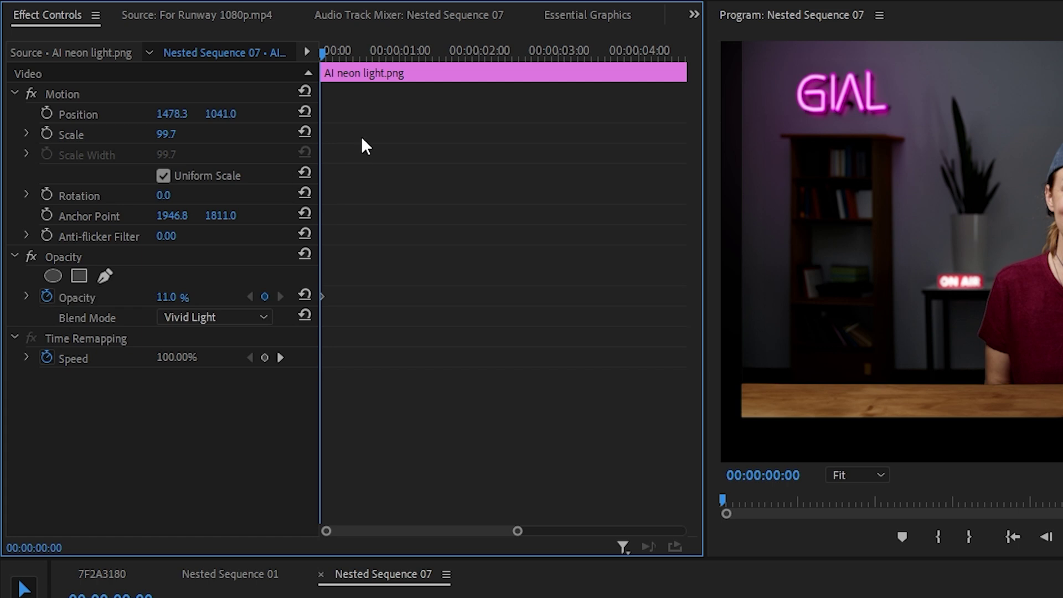
Keyframe the neon opacity at 9% (00:00:00:05) and 11% (00:00:00:15)
key("equal")
left_click(353, 52)
type("9")
key("Return")
left_click(388, 53)
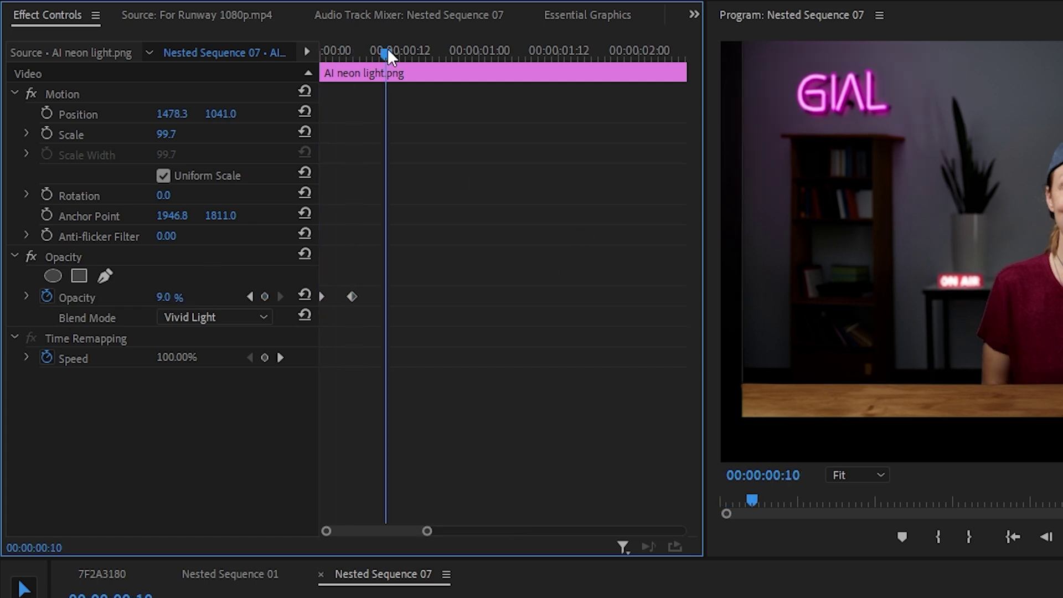
left_click(420, 53)
type("1")
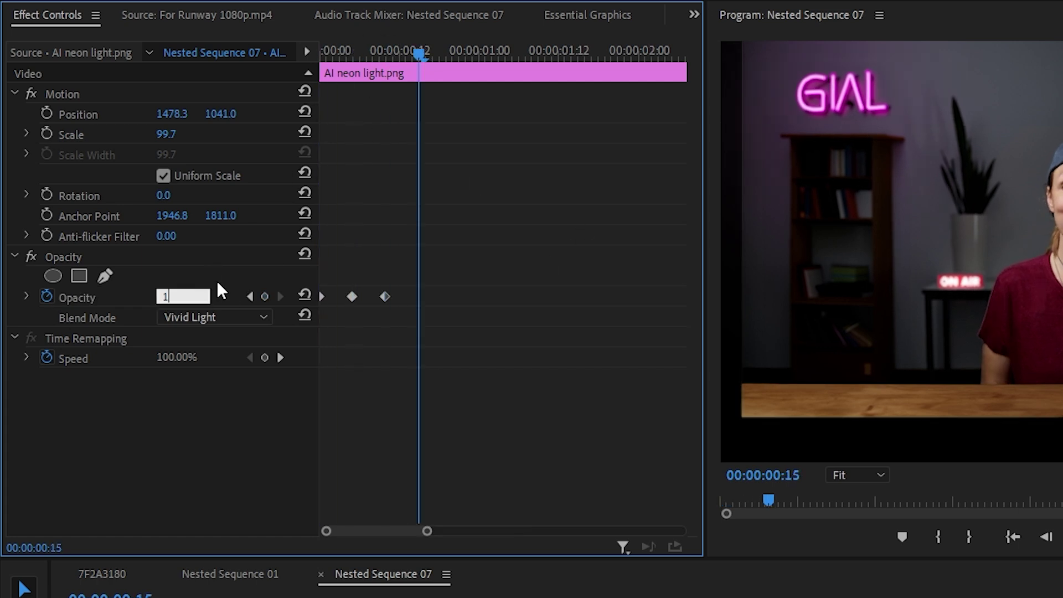
type("1")
key("Return")
Add 8% opacity keyframes at 00:00:00:20 and 00:00:01:09
left_click(454, 52)
type("8")
key("Return")
left_click(492, 53)
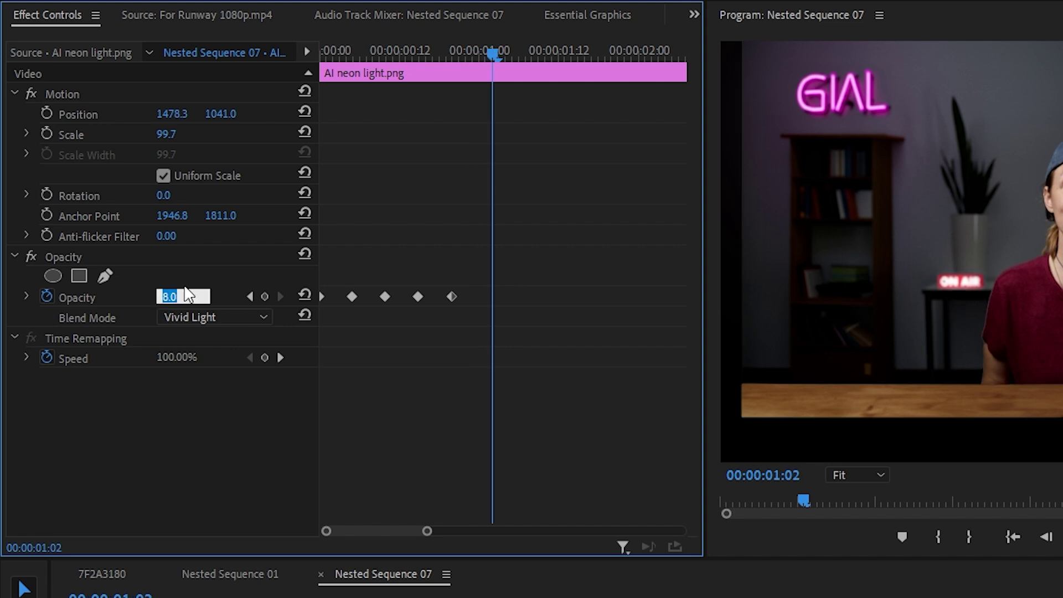
left_click(539, 52)
type("8")
key("Return")
left_click(586, 53)
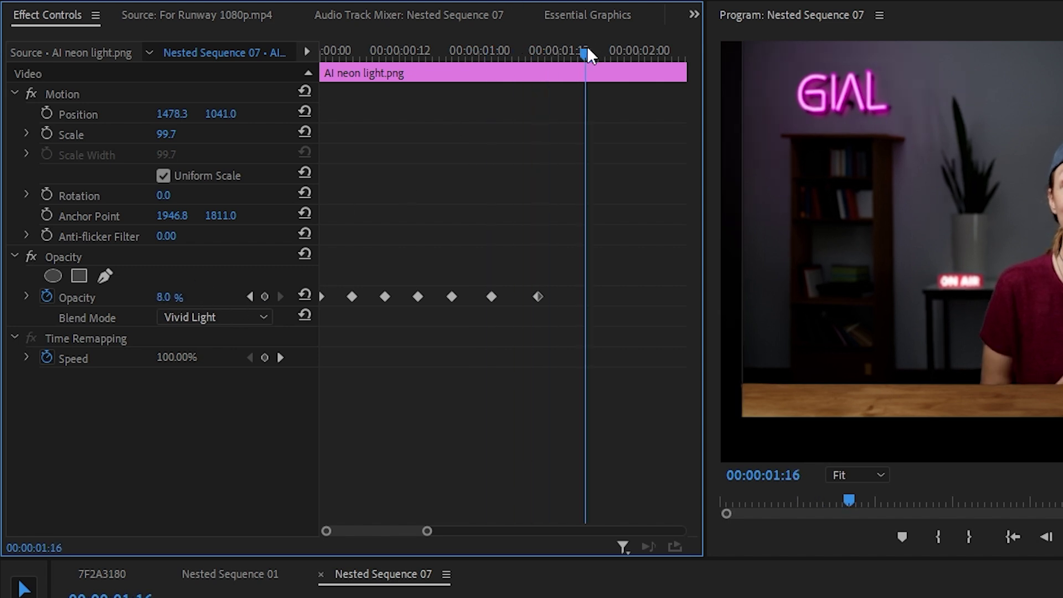
mouse_move(613, 50)
left_mouse_down()
mouse_move(615, 37)
mouse_move(632, 51)
left_mouse_up()
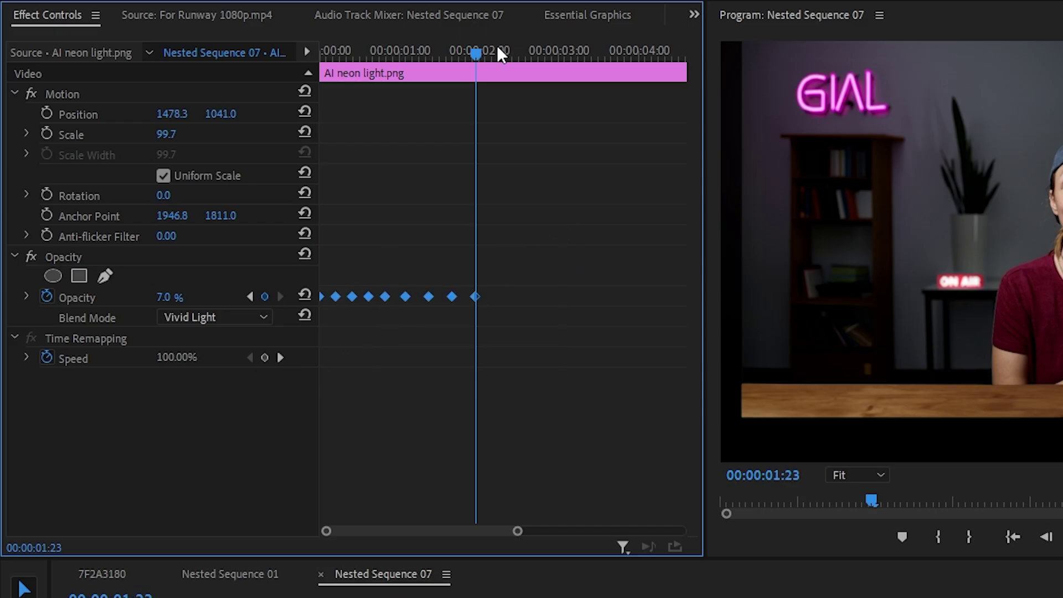
Paste the flicker keyframes at about 00:00:02:00 and position the smoke clip over the mug
left_click_drag(497, 45, 435, 50)
key("ctrl+v")
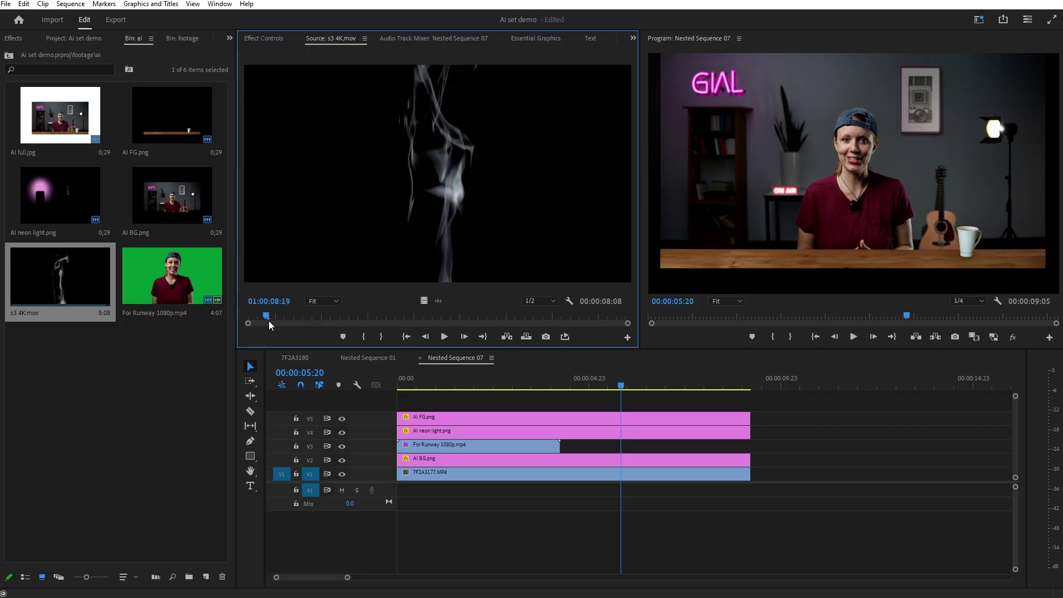
left_click_drag(268, 320, 287, 344)
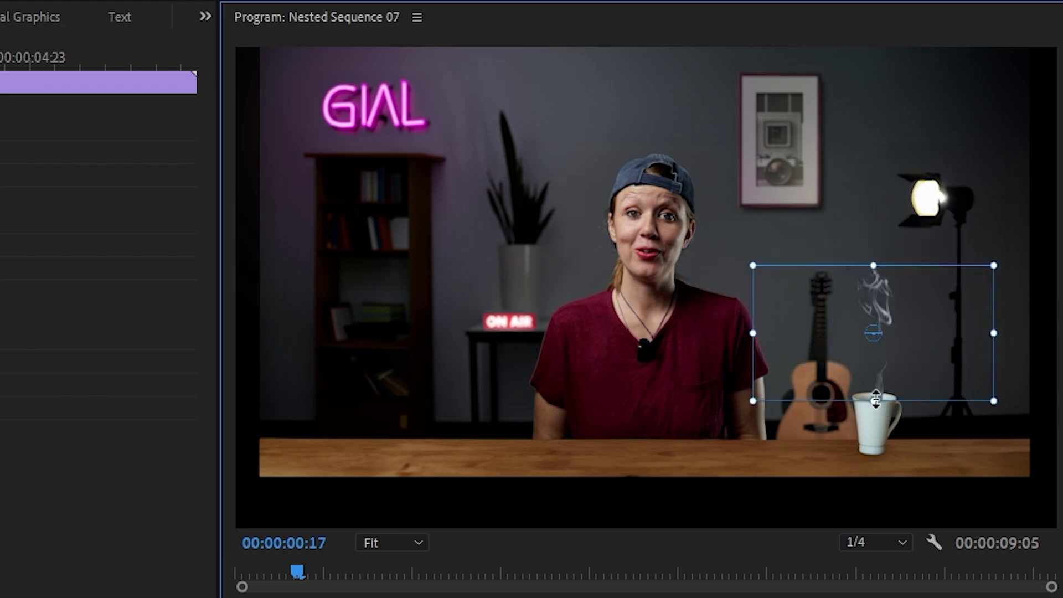
left_click_drag(876, 399, 893, 388)
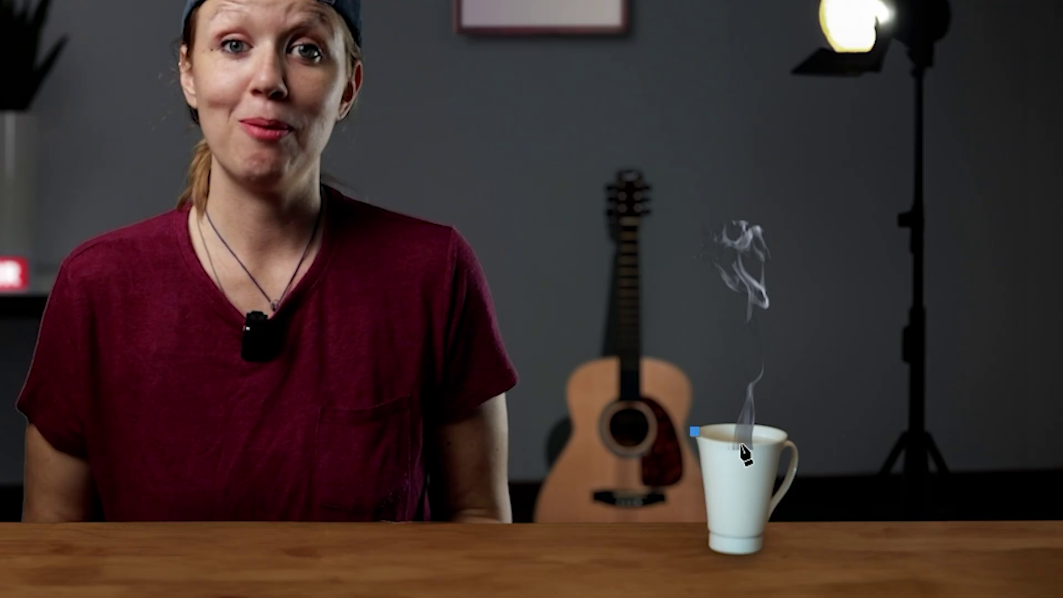
Add a mask point on the cup rim, nest the smoke clip, and set it to Screen
left_click(742, 442)
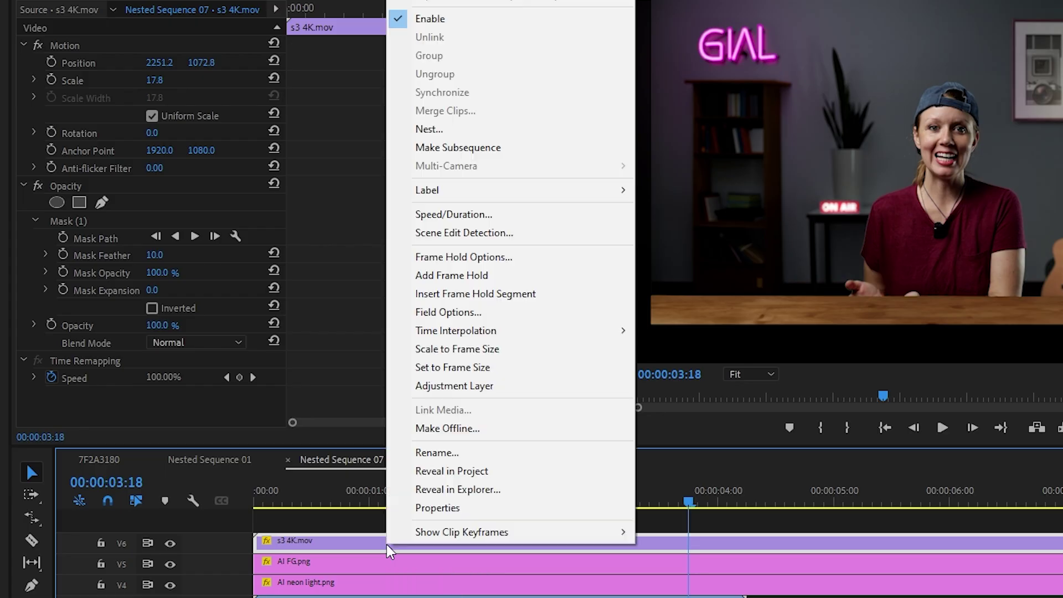
left_click(421, 126)
key("Return")
left_click(171, 238)
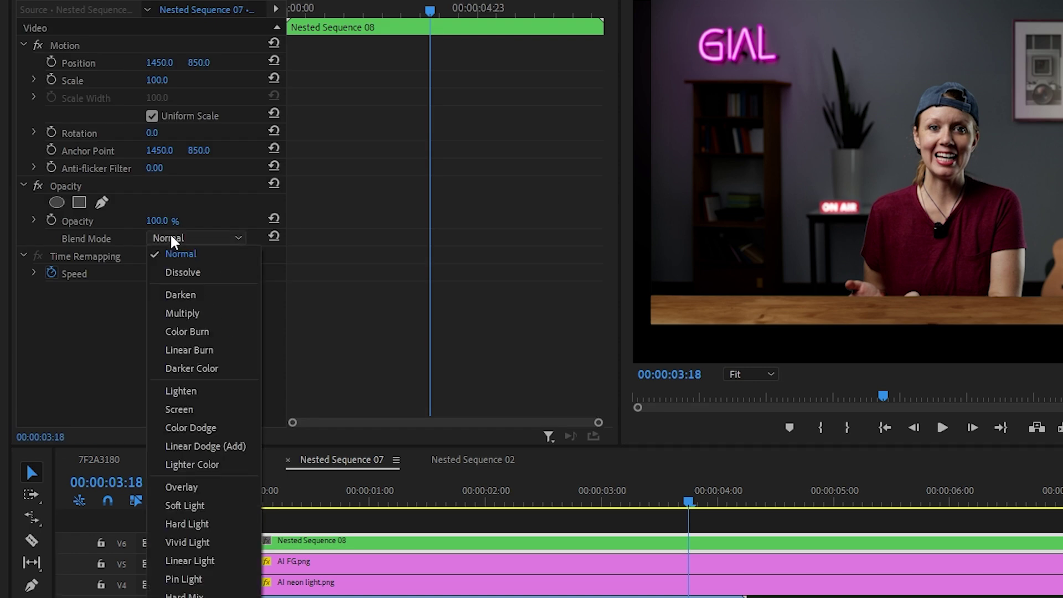
left_click(183, 409)
Add an ellipse mask to the smoke and position it over the coffee cup
left_click(57, 202)
left_click_drag(972, 212, 1062, 272)
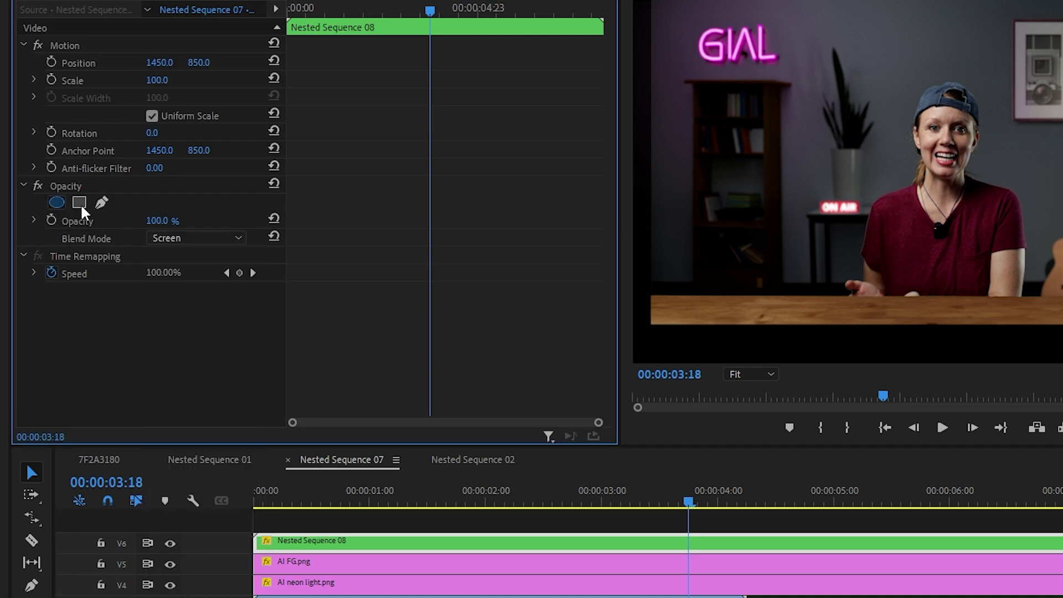
left_click_drag(883, 272, 929, 302)
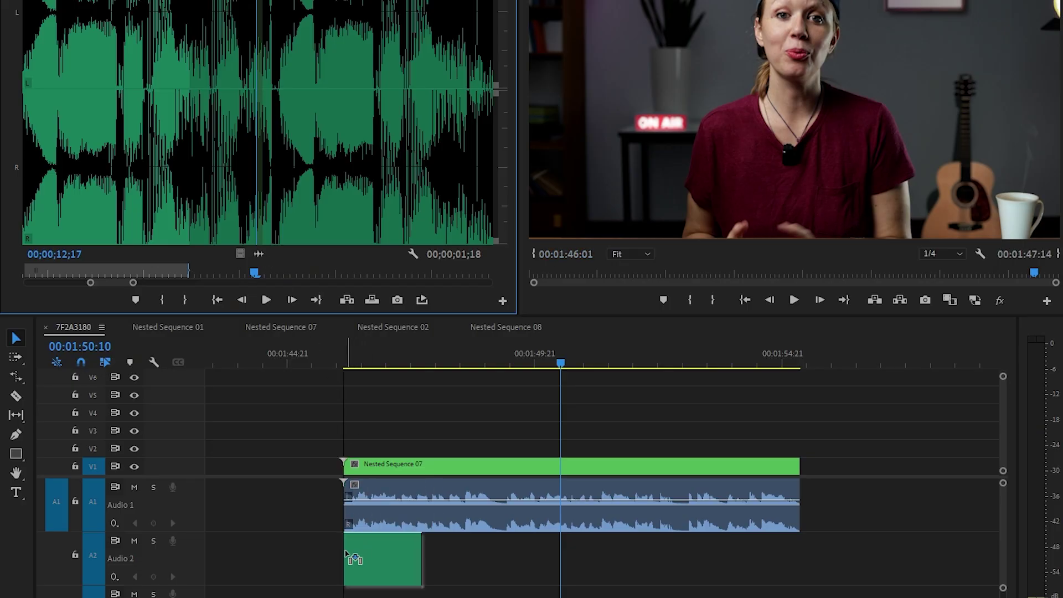
Lengthen the Audio 2 clip by trimming its right edge to the right
left_click_drag(423, 561, 800, 563)
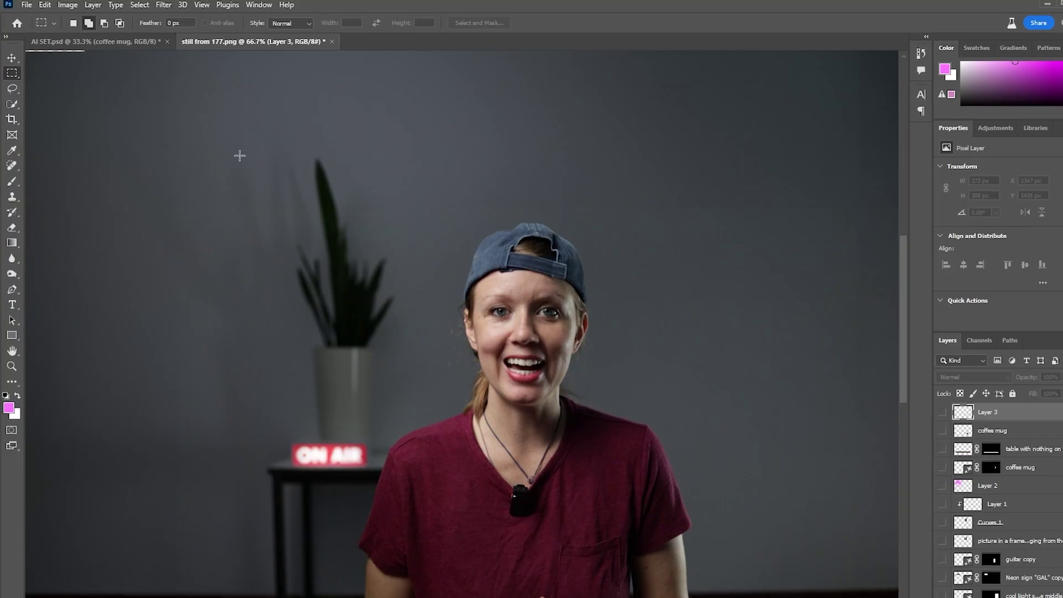
Generative Fill the plant area with no prompt and keep variation 3/3, a tripod spotlight
left_click_drag(237, 154, 421, 351)
left_click(229, 379)
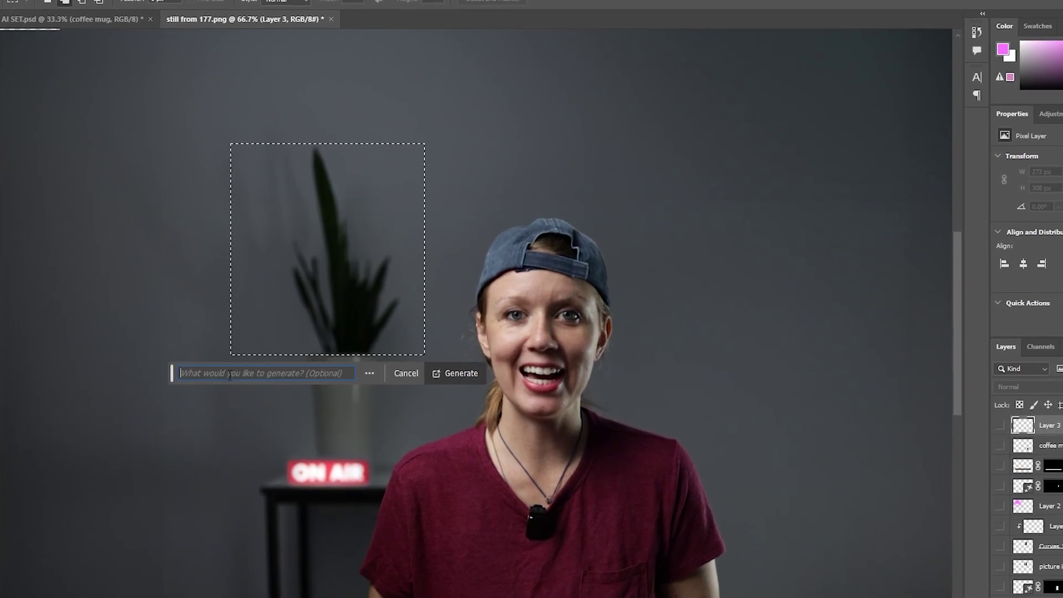
key("Return")
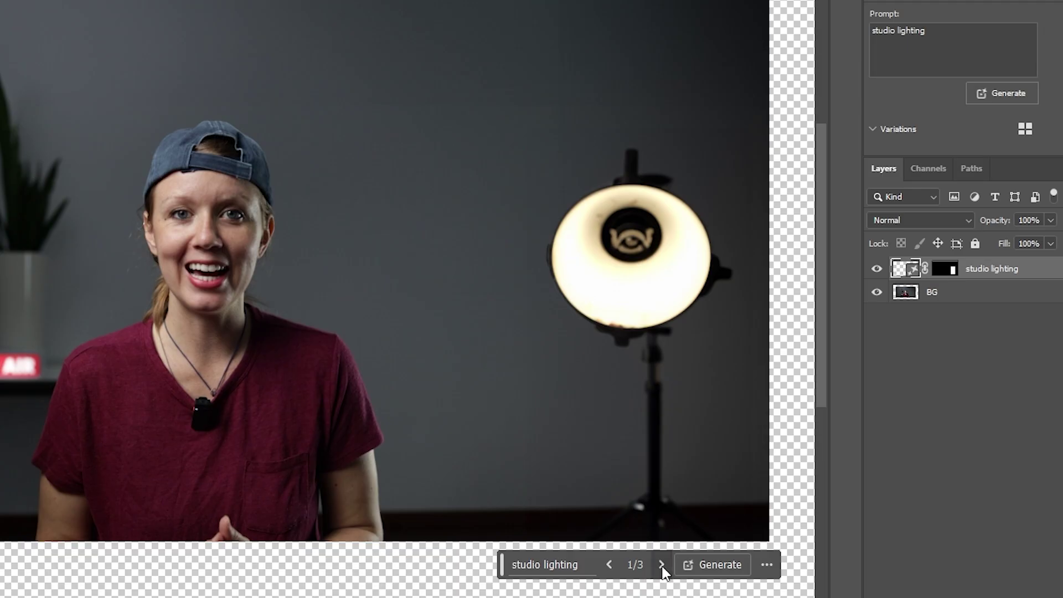
left_click(662, 566)
left_click(662, 566)
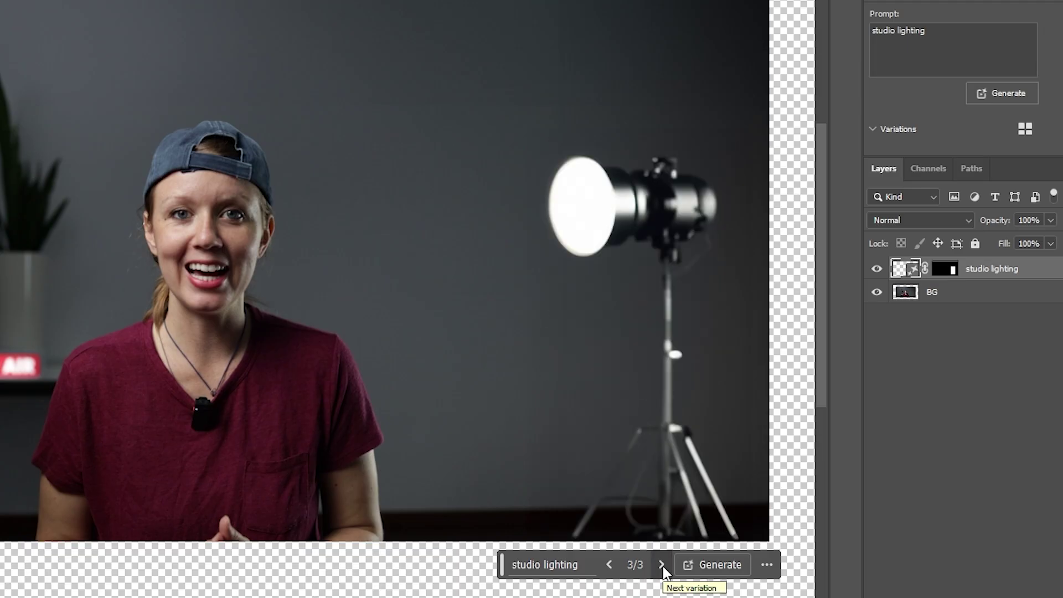